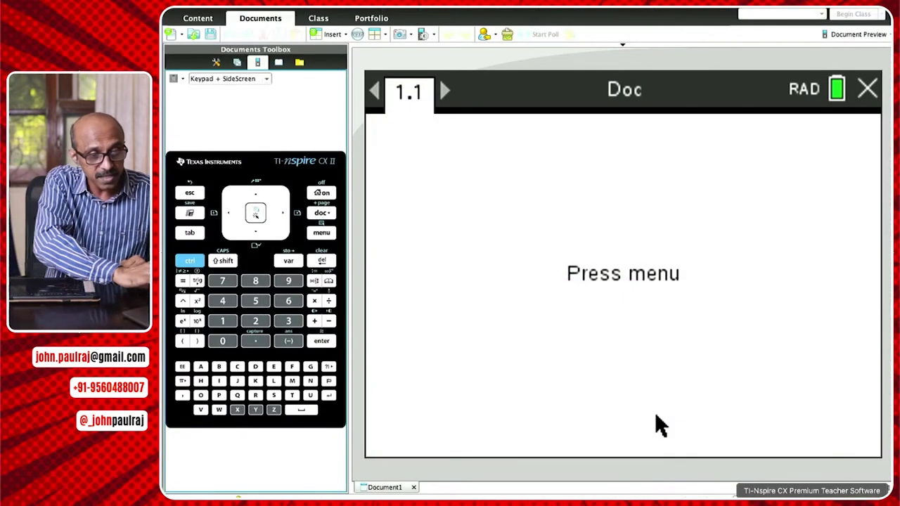
- Add a Calculator page and define f(x):=x³−2
click(646, 274)
click(608, 99)
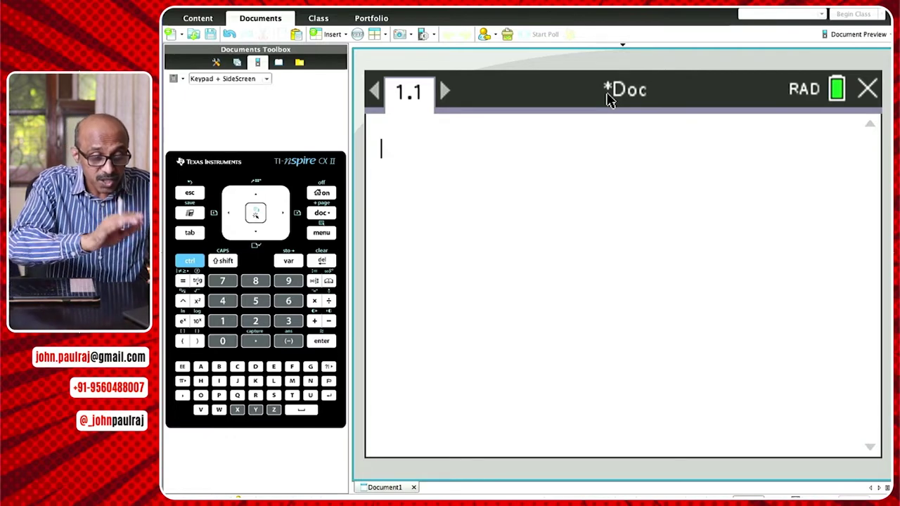
text(f(x))
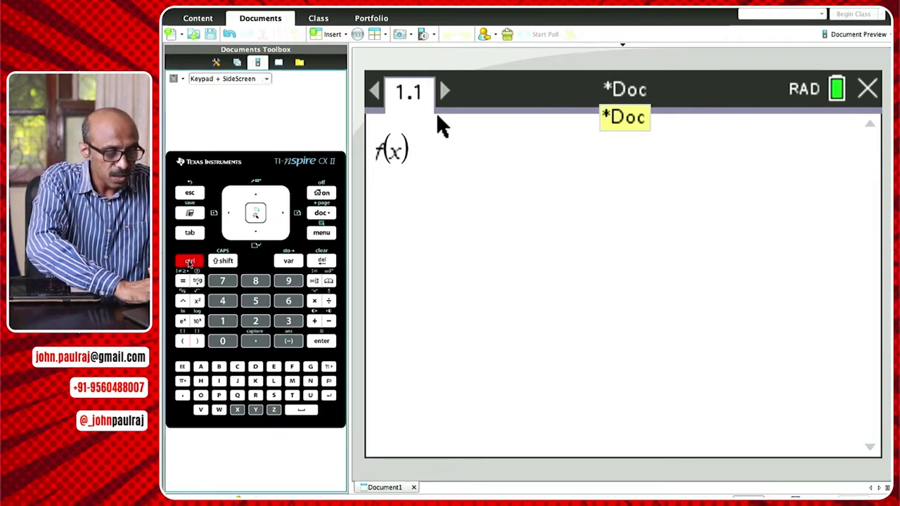
text(:=)
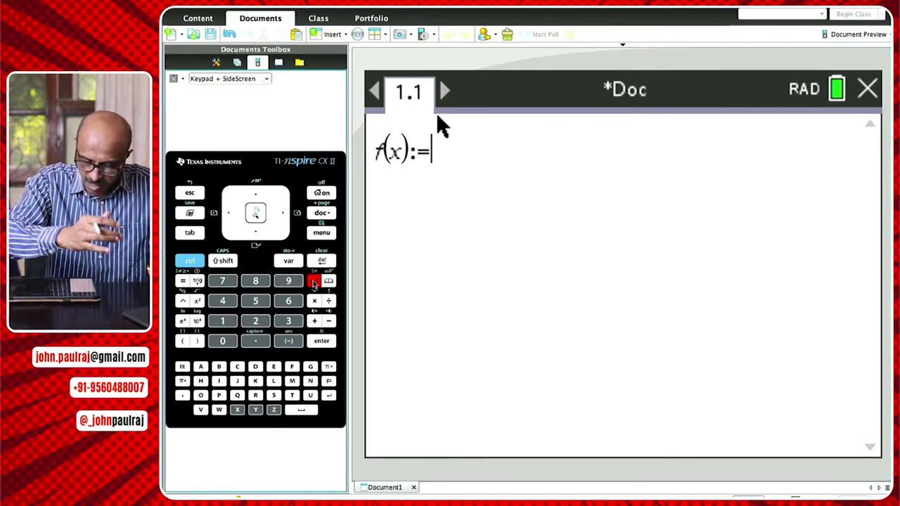
text(x)
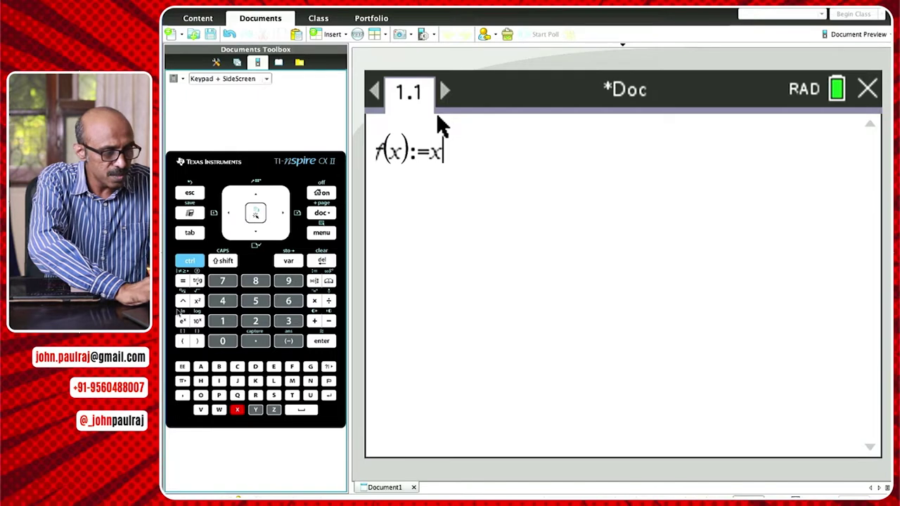
text(^3)
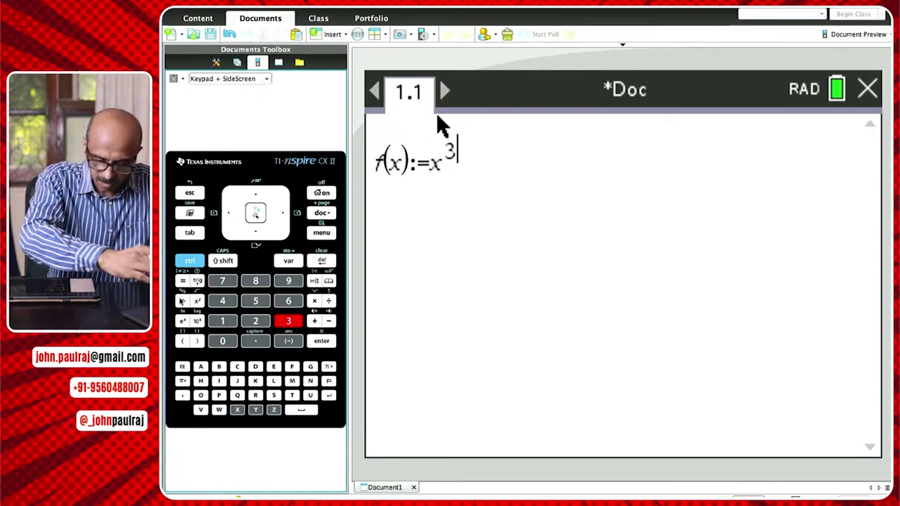
key(Right)
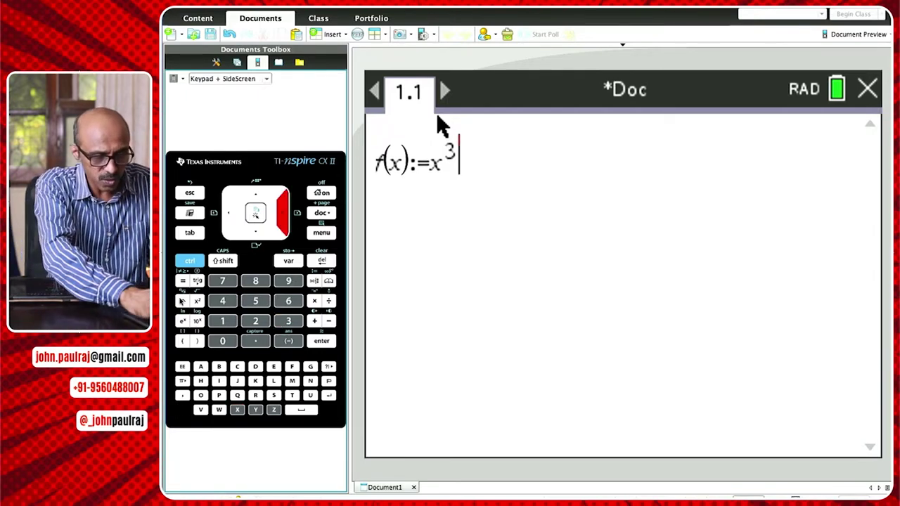
text(-2)
key(Return)
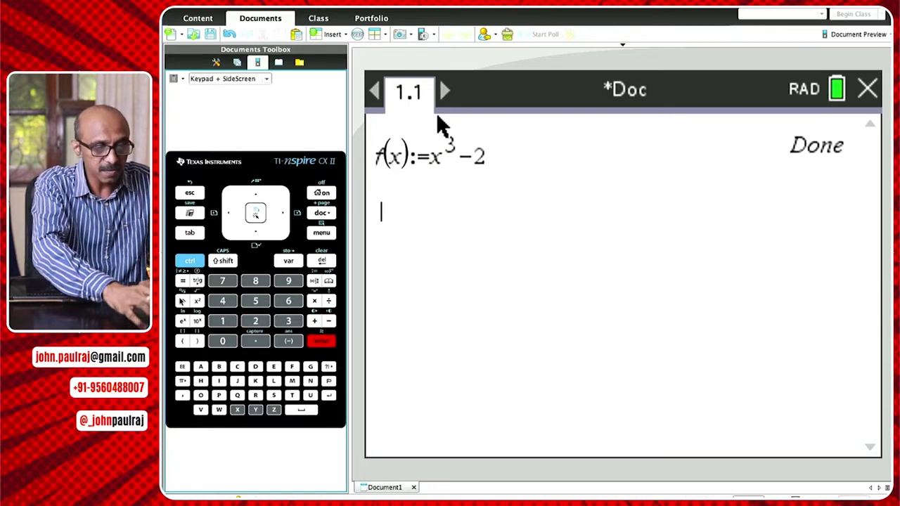
key(ctrl+m)
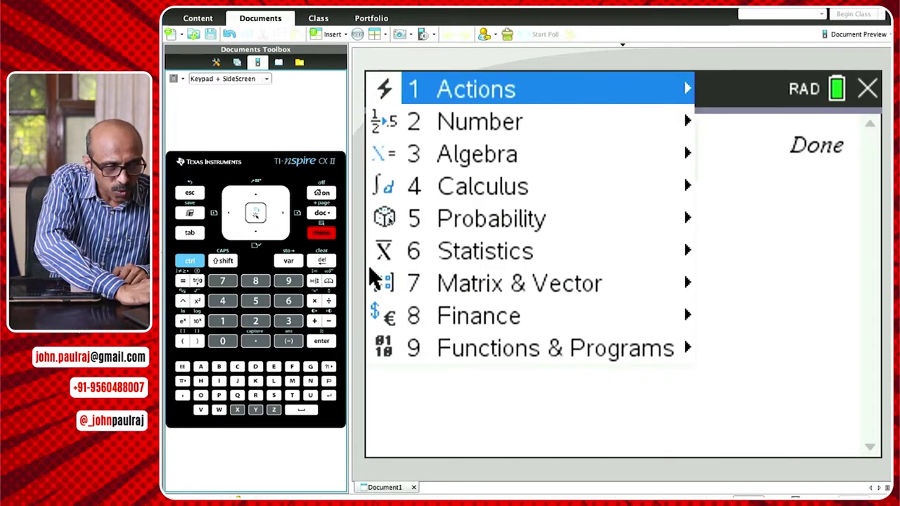
- Evaluate the numerical derivative of f(x) at x=1, giving 3, and start typing g(x)
mouse_move(498, 187)
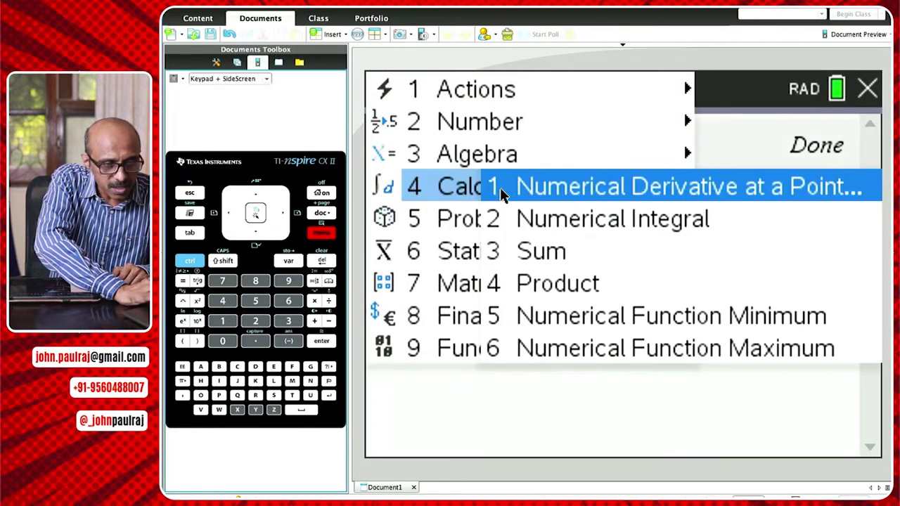
click(638, 189)
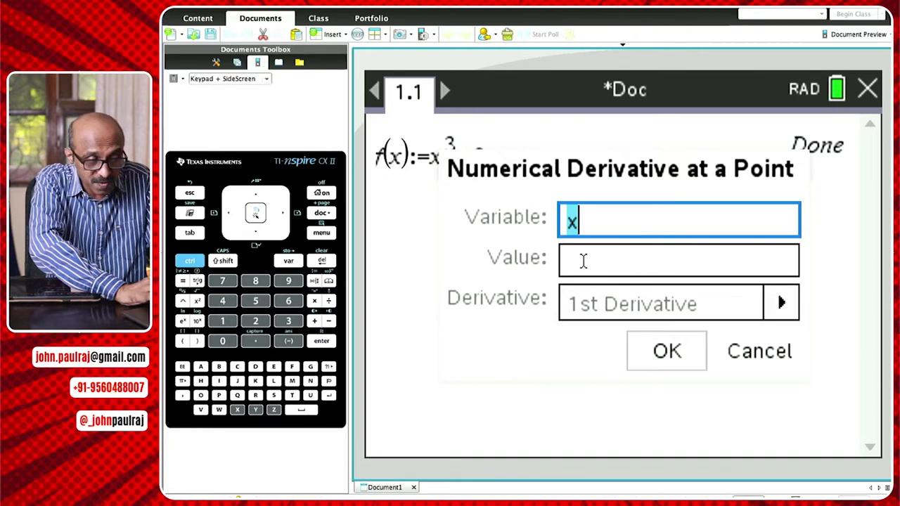
click(580, 260)
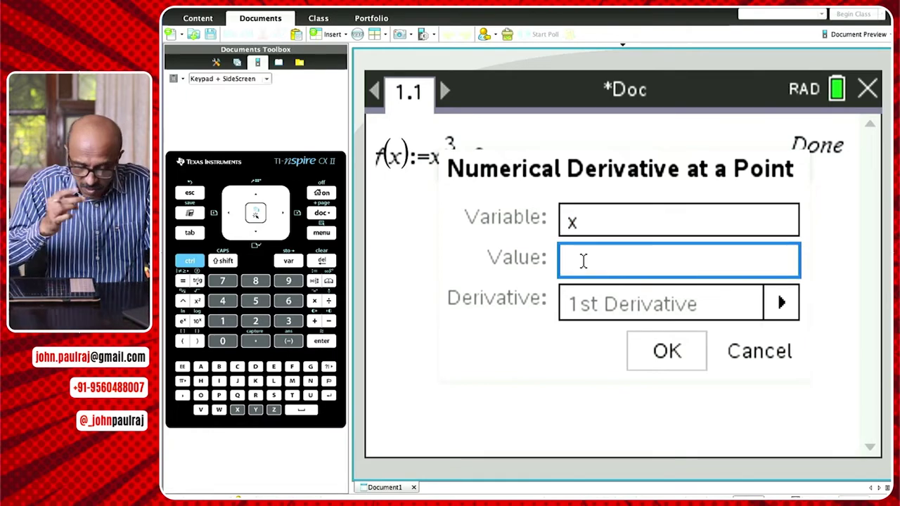
text(1)
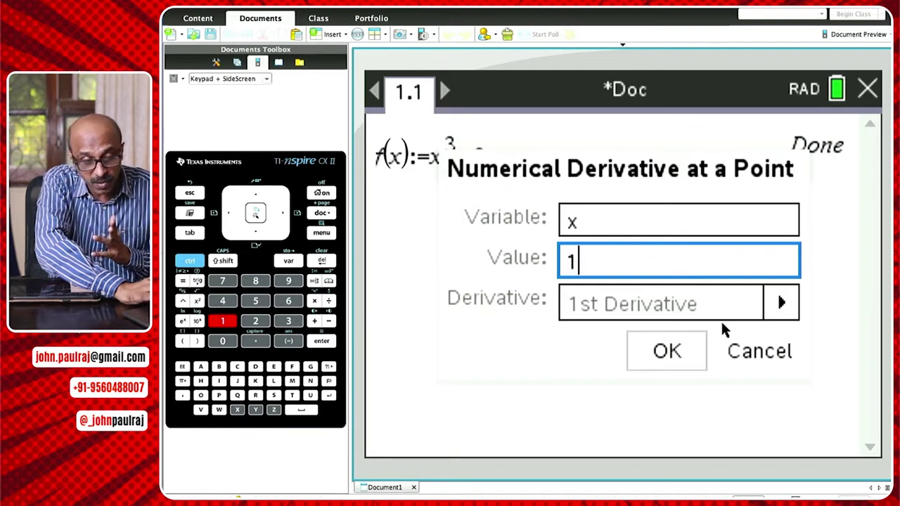
click(667, 355)
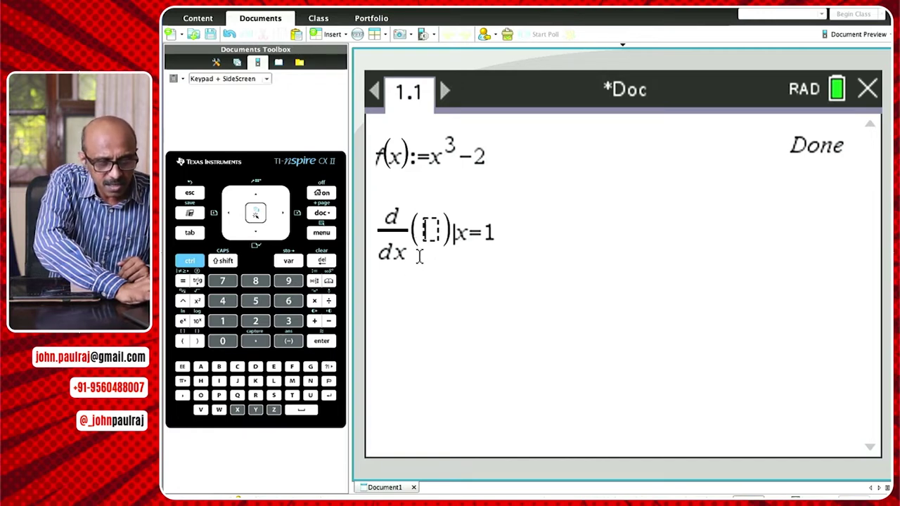
text(f(x)
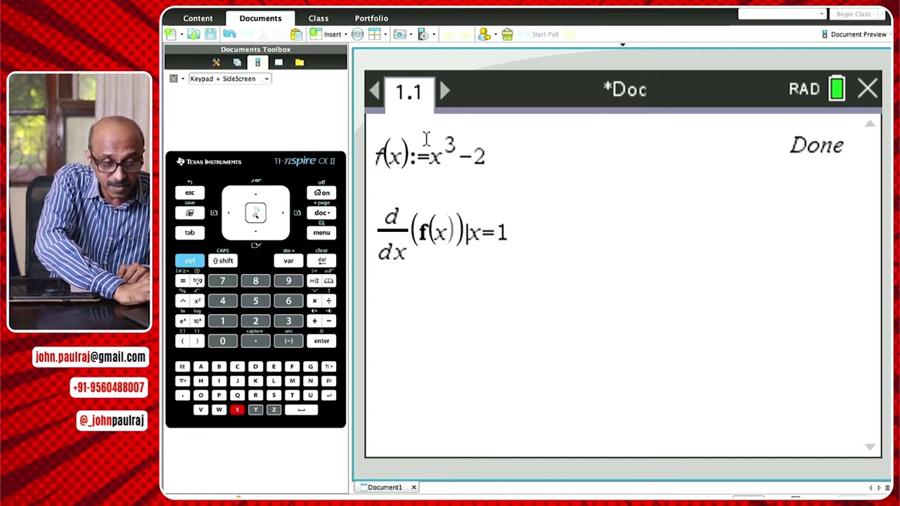
click(517, 222)
key(Return)
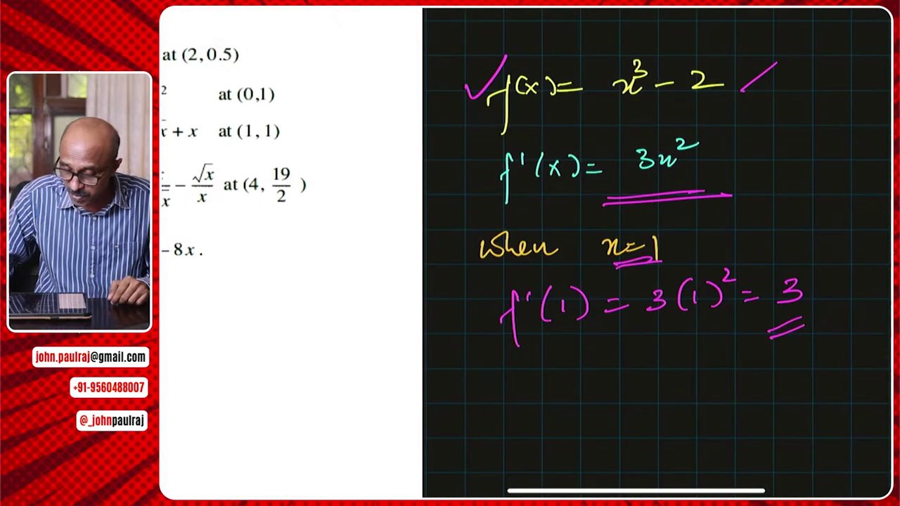
drag(422, 253, 309, 253)
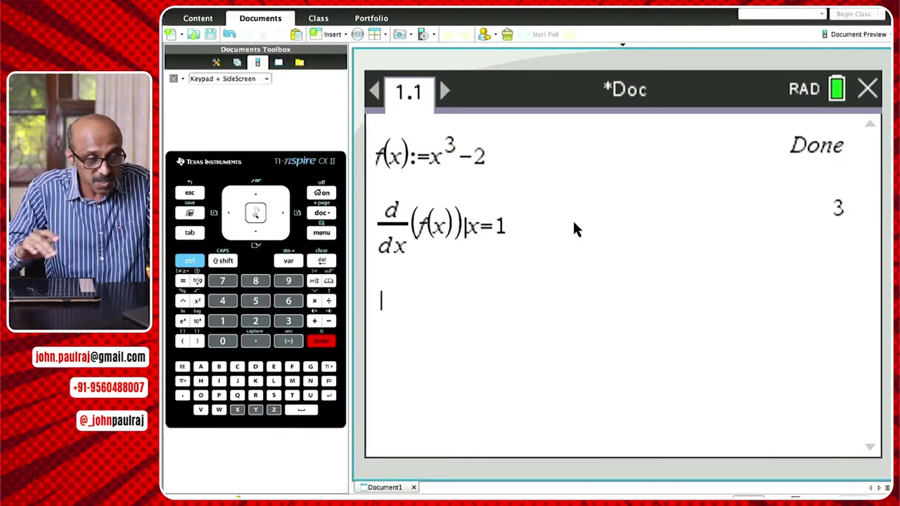
text(g(x)
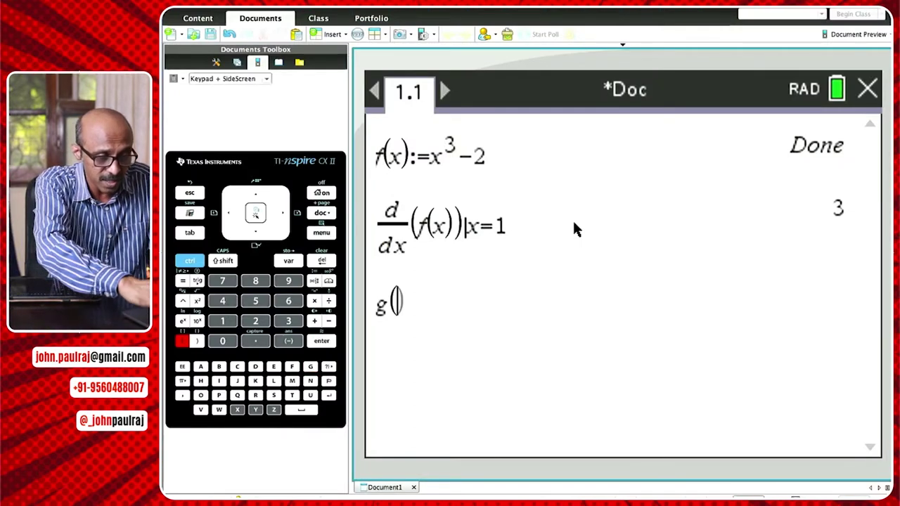
- Complete the definition g(x):=sin(2·x) using the define symbol and the trig palette
key(Right)
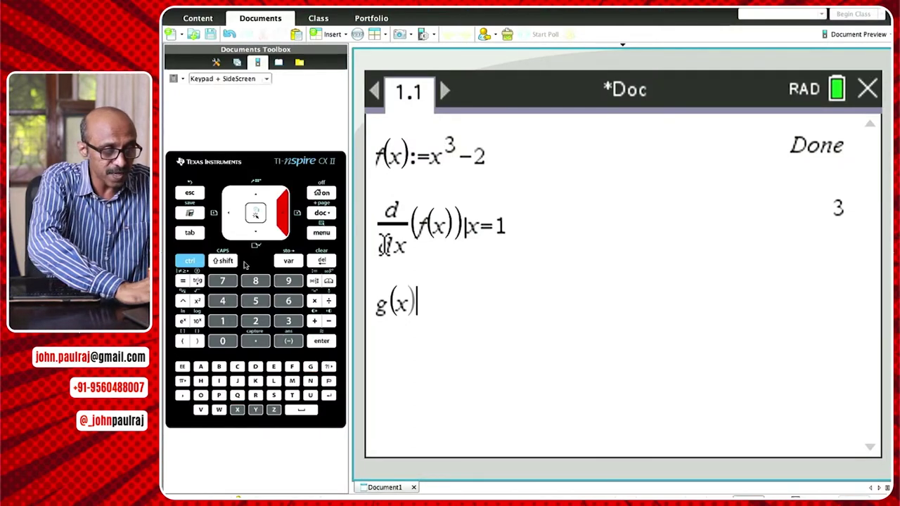
click(191, 262)
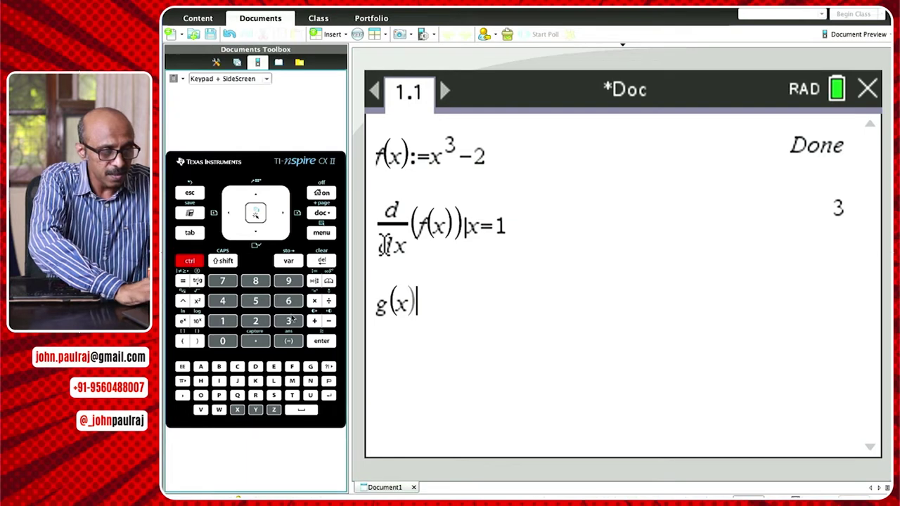
click(313, 281)
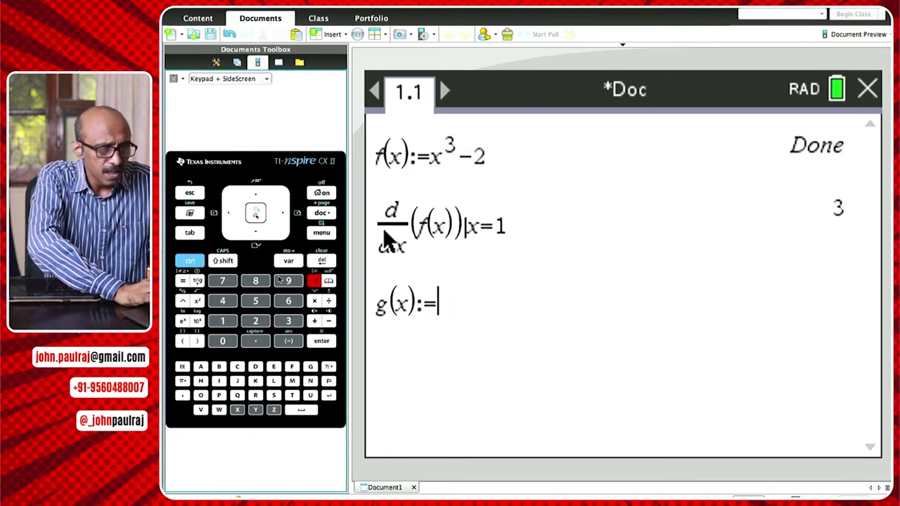
click(197, 281)
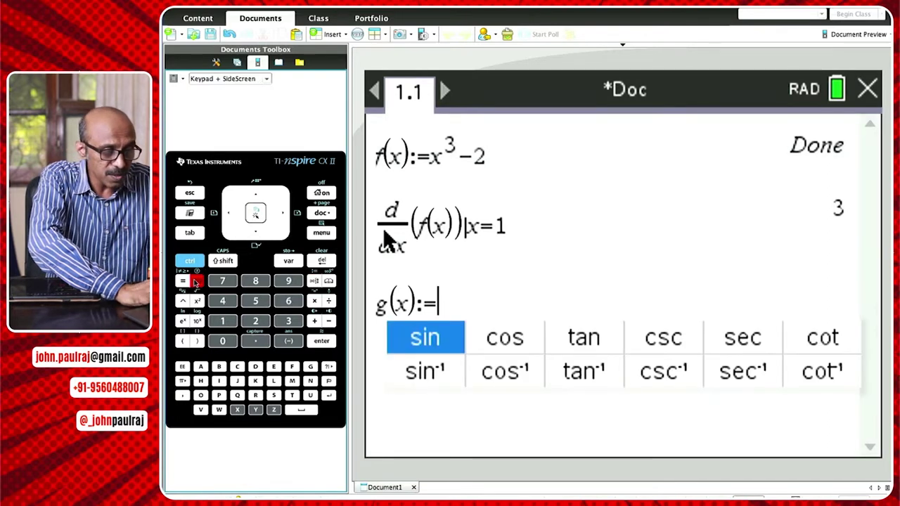
click(445, 341)
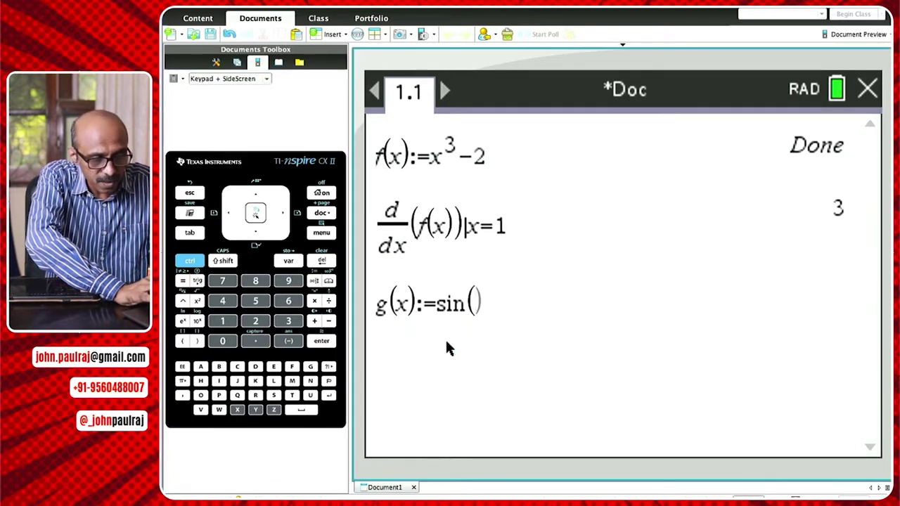
text(2·)
text(x)
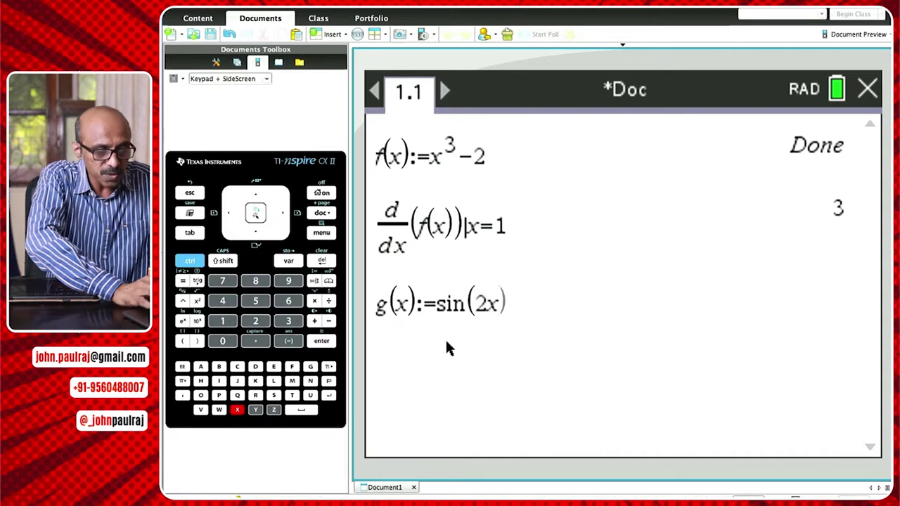
key(Return)
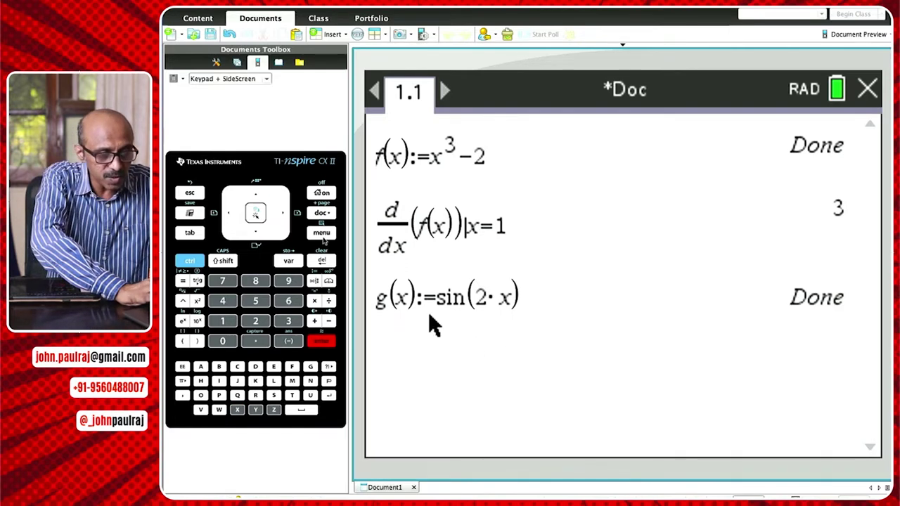
key(ctrl+m)
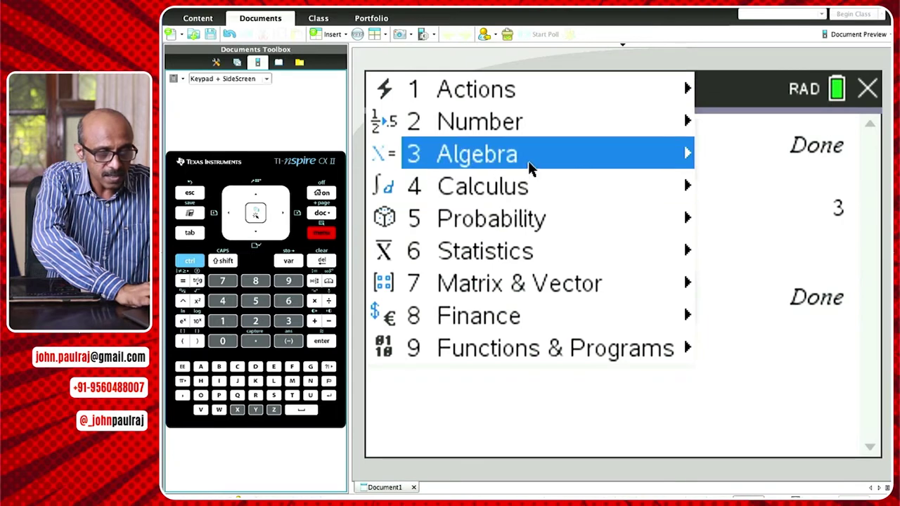
- Evaluate the numerical derivative of f(g(x)) at x=2, giving −2.25
mouse_move(532, 187)
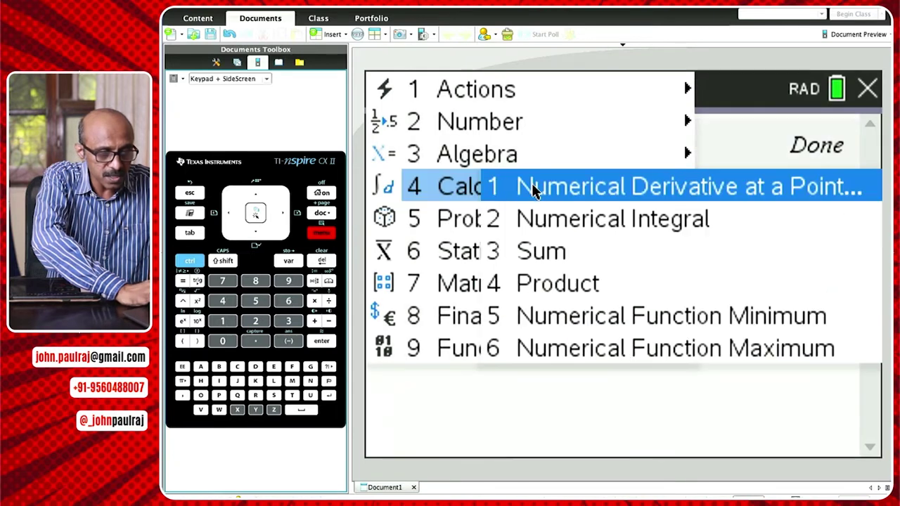
click(606, 187)
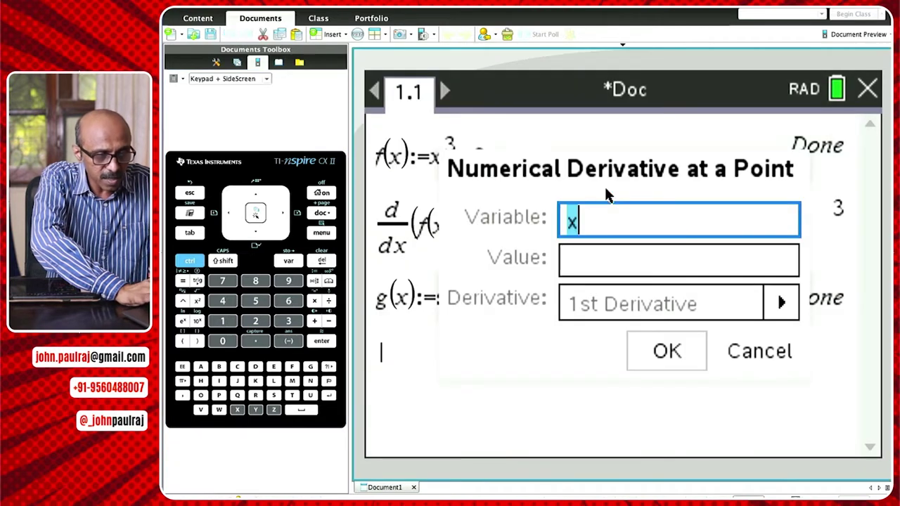
click(582, 257)
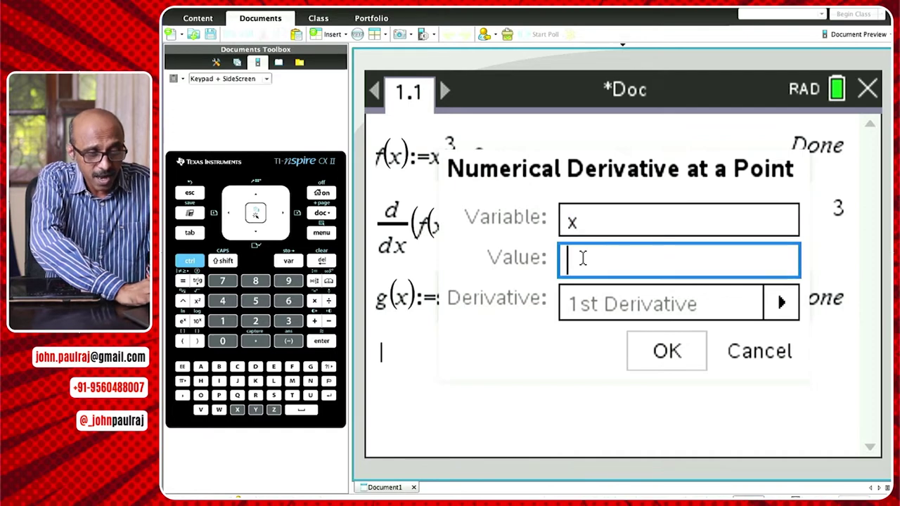
text(2)
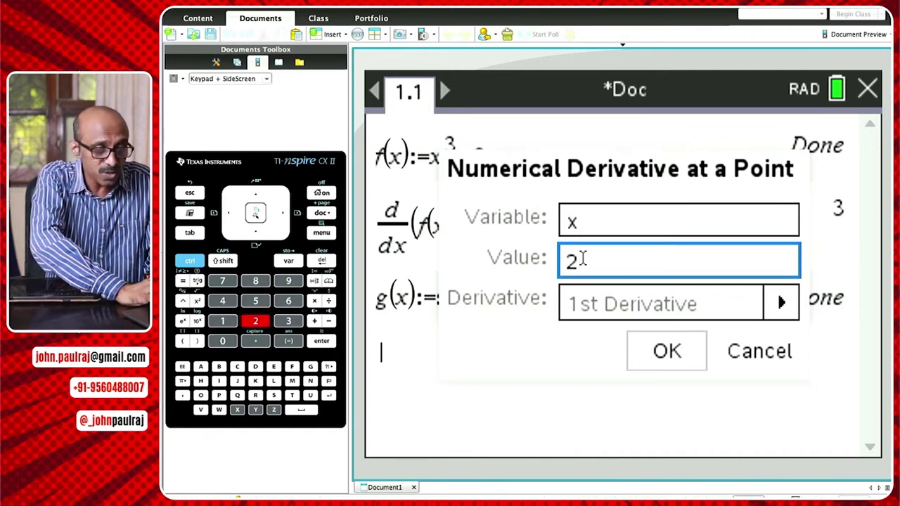
click(668, 355)
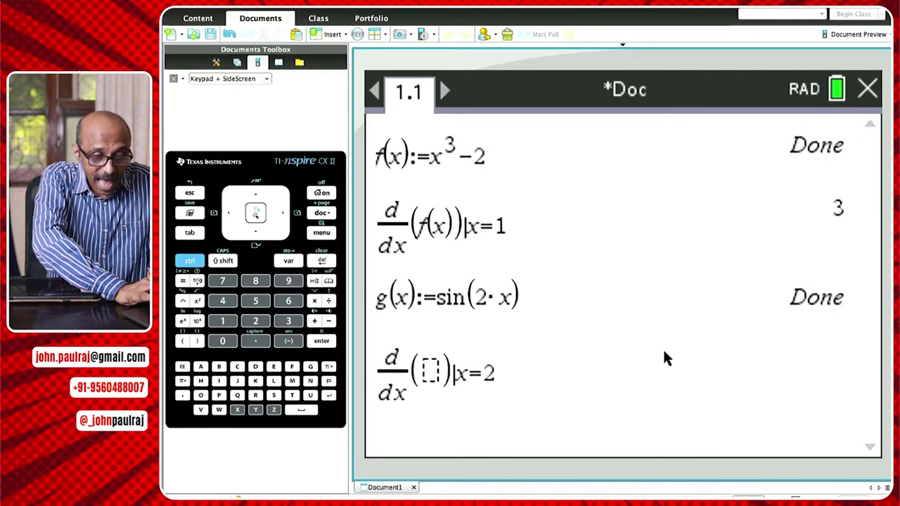
text(f(g()
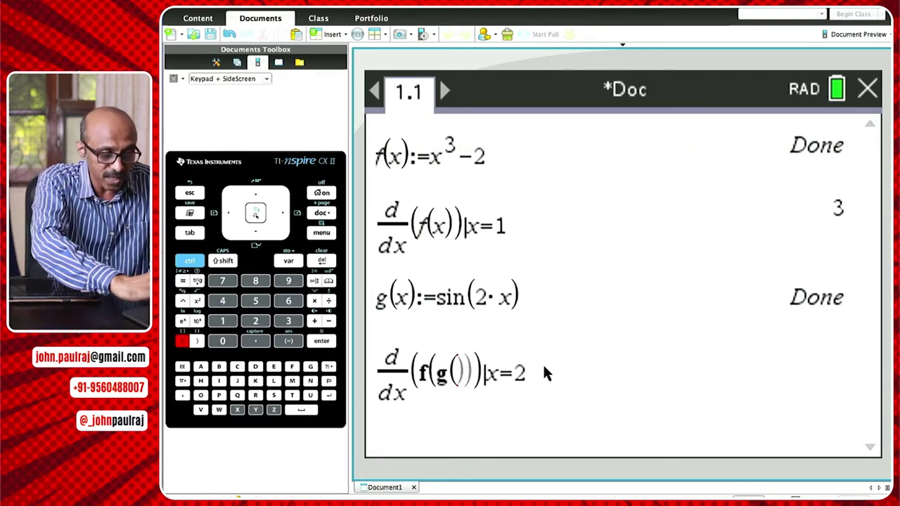
text(x)
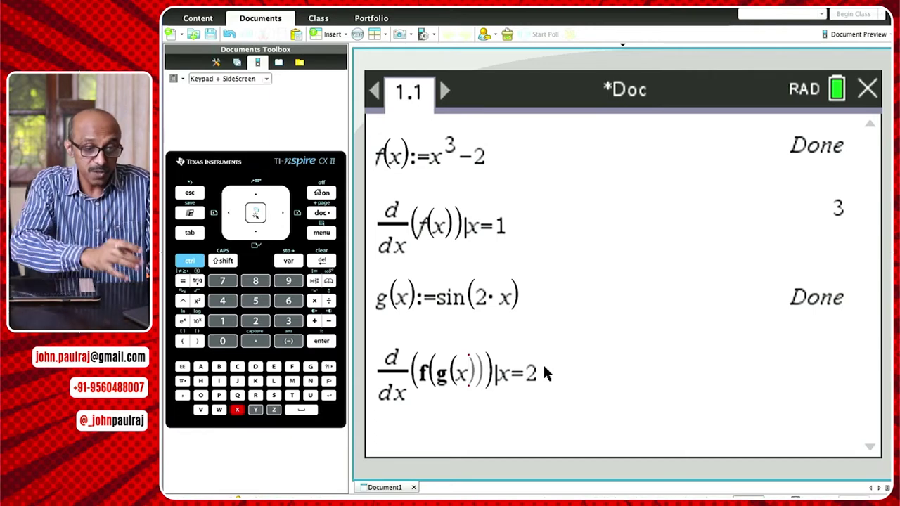
key(Return)
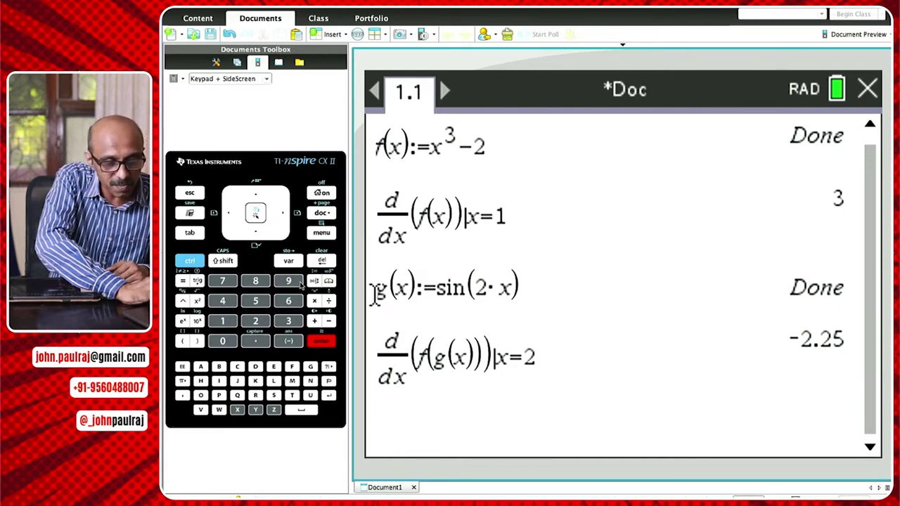
- Evaluate d/dx(g(x)) from a blank derivative template, producing 'Variable is not defined'
key(ctrl+shift+t)
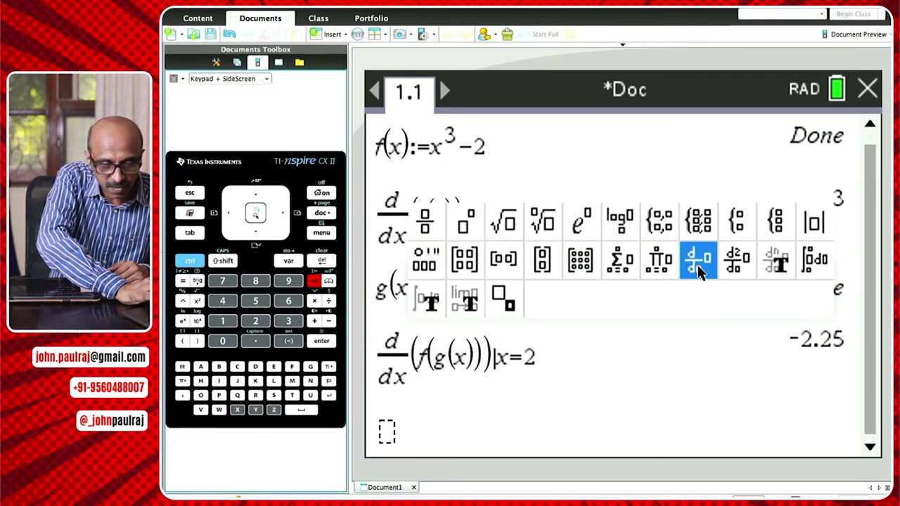
click(698, 260)
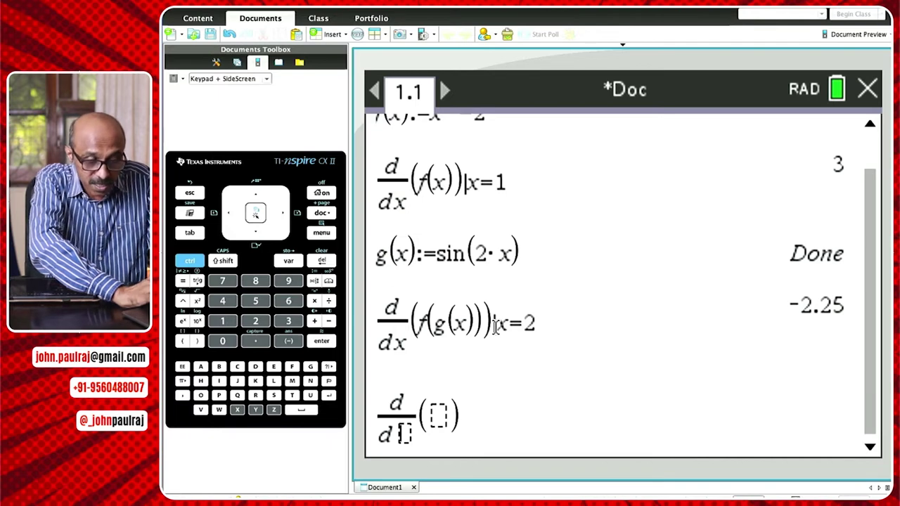
text(x()
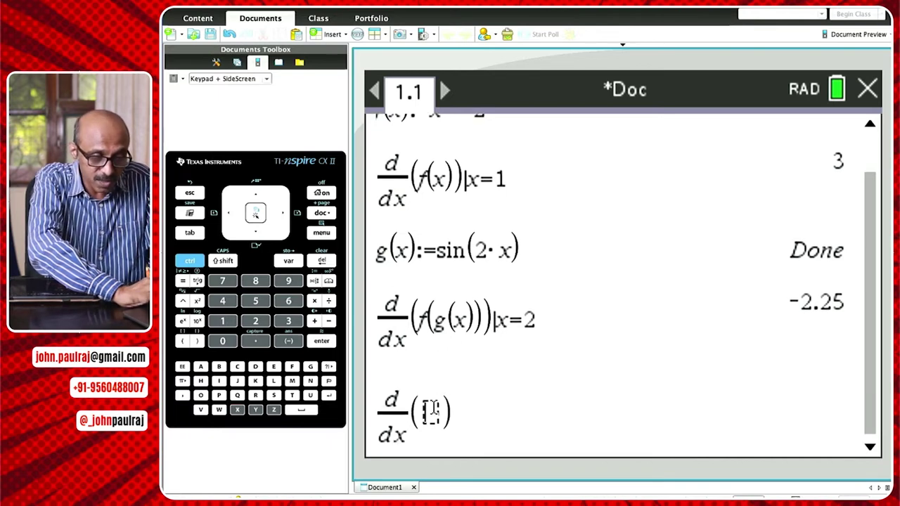
text(g(x)
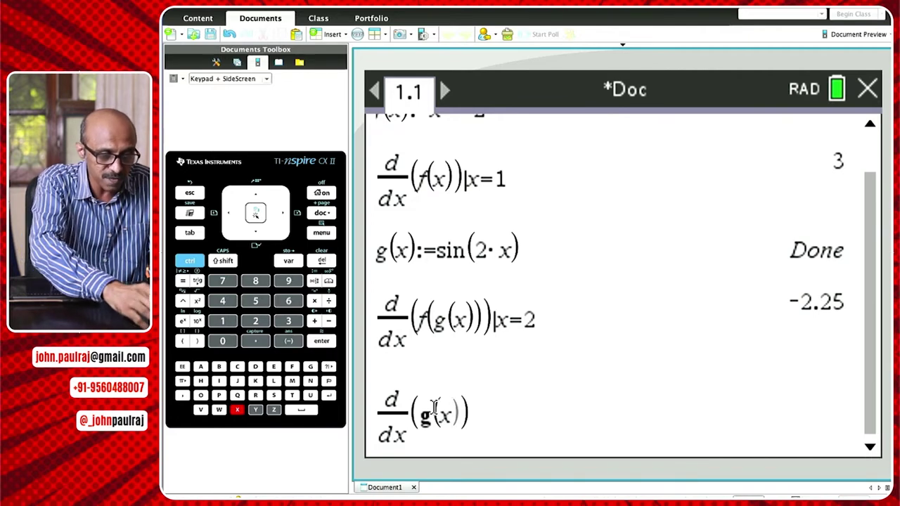
click(470, 422)
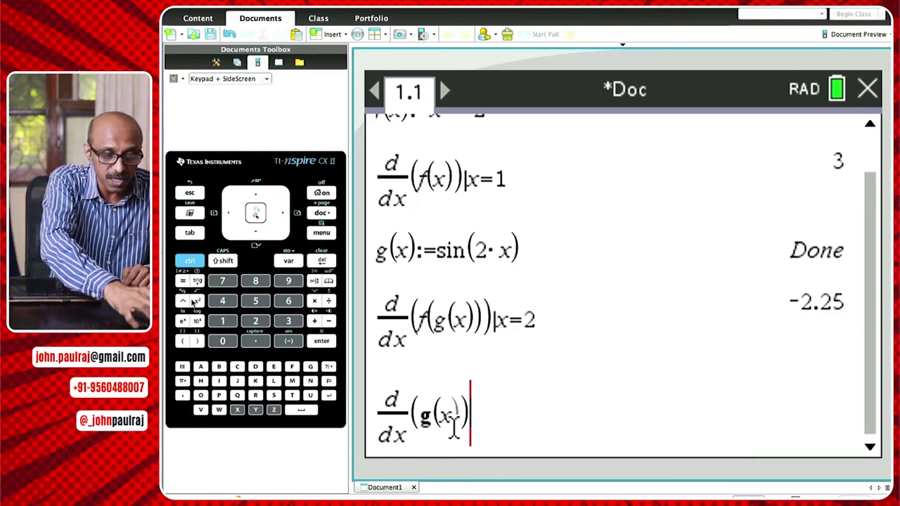
key(Return)
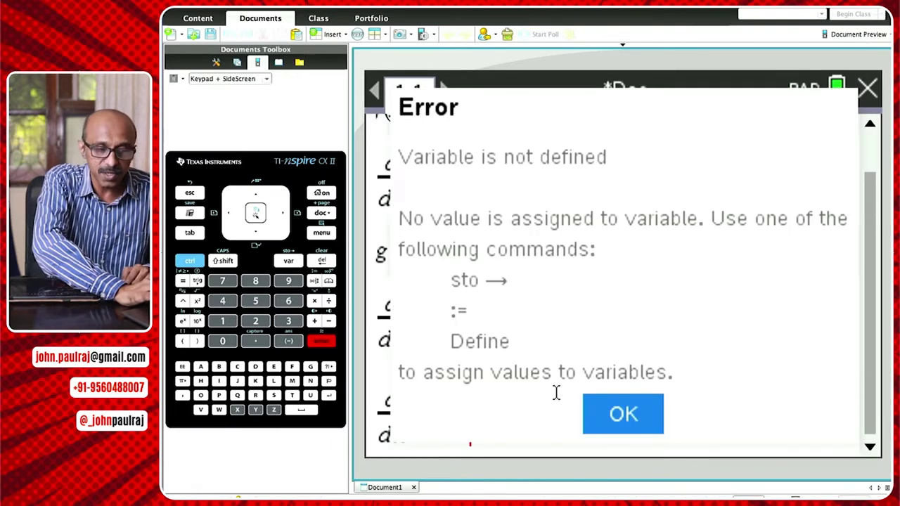
- Dismiss the error and copy d/dx(g(x)) back onto the entry line
click(622, 416)
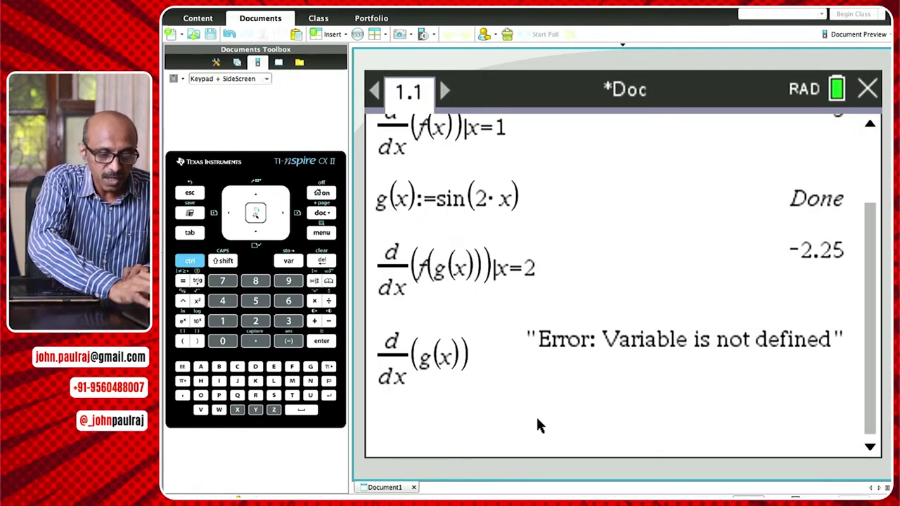
key(Up)
key(Up)
key(Return)
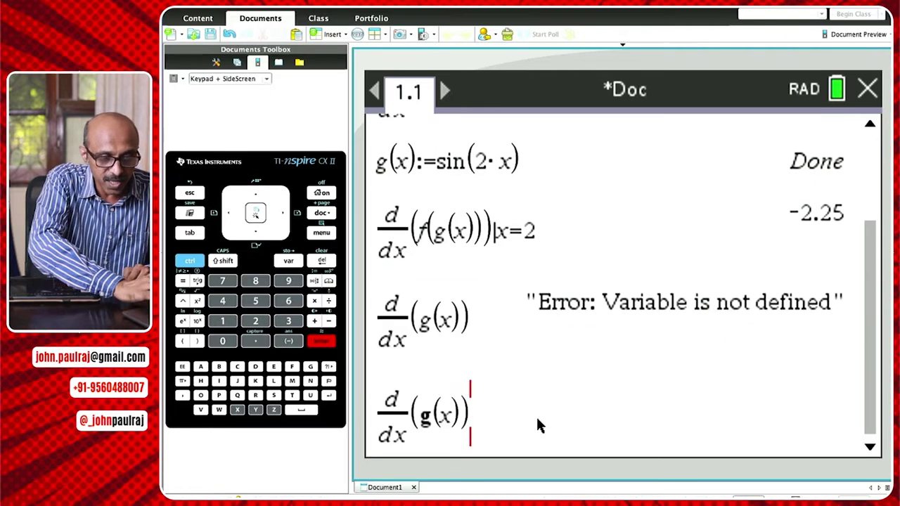
- Append the condition | x=2 to d/dx(g(x)) and evaluate it, giving −1.31
click(187, 264)
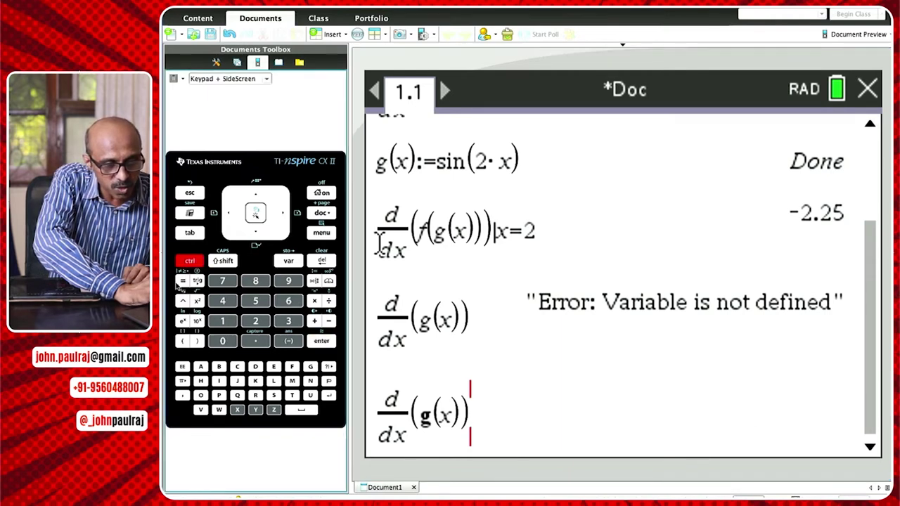
click(182, 281)
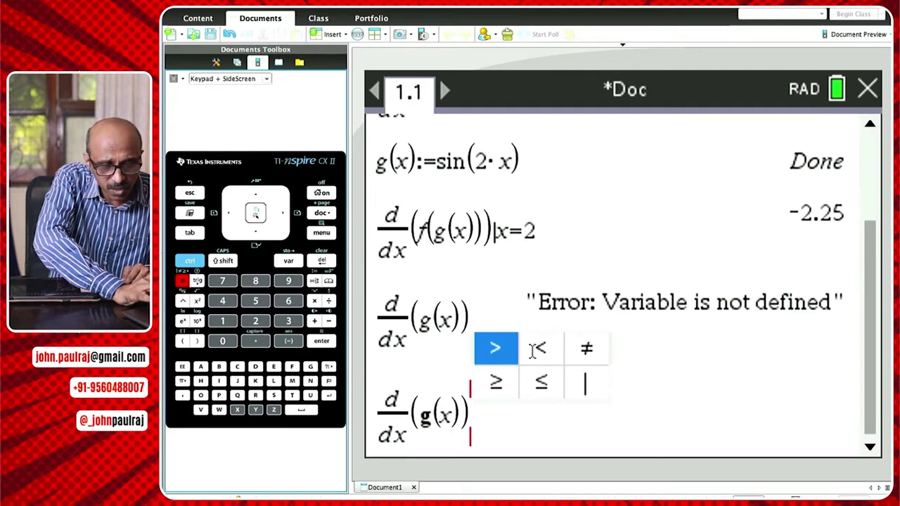
click(589, 387)
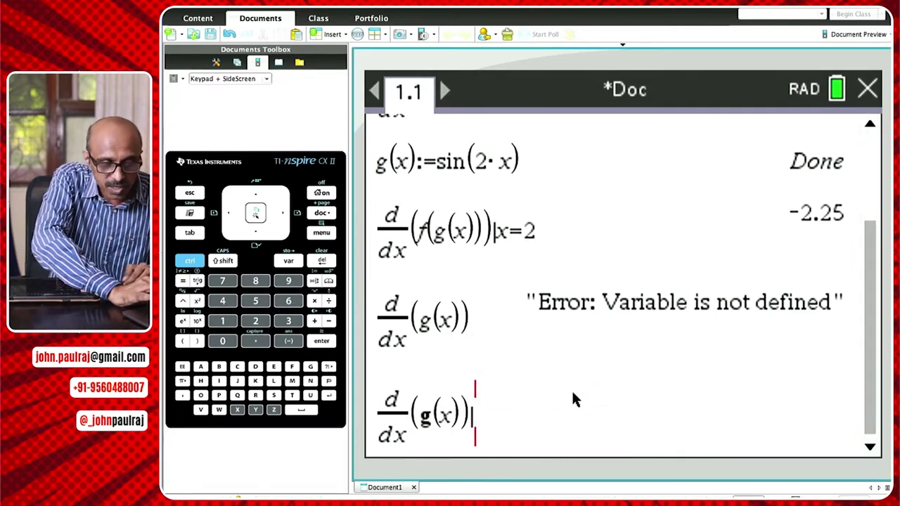
text(x)
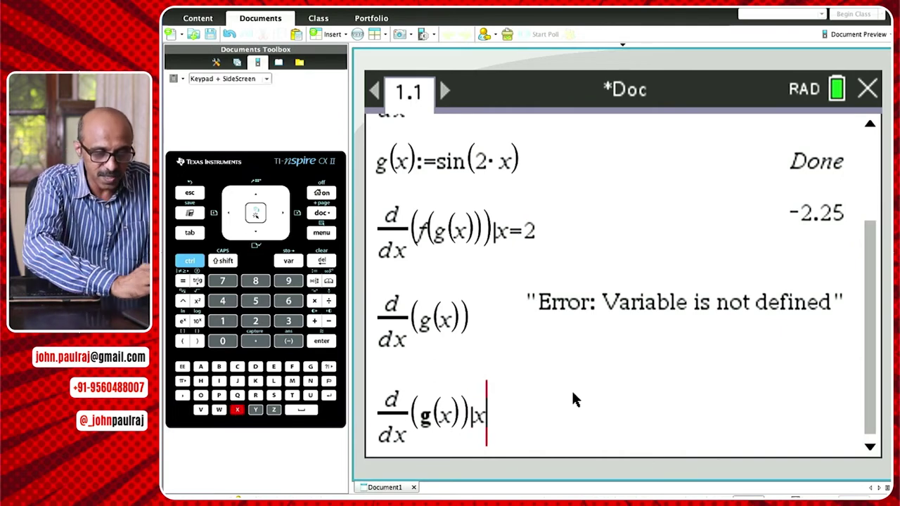
text(=2)
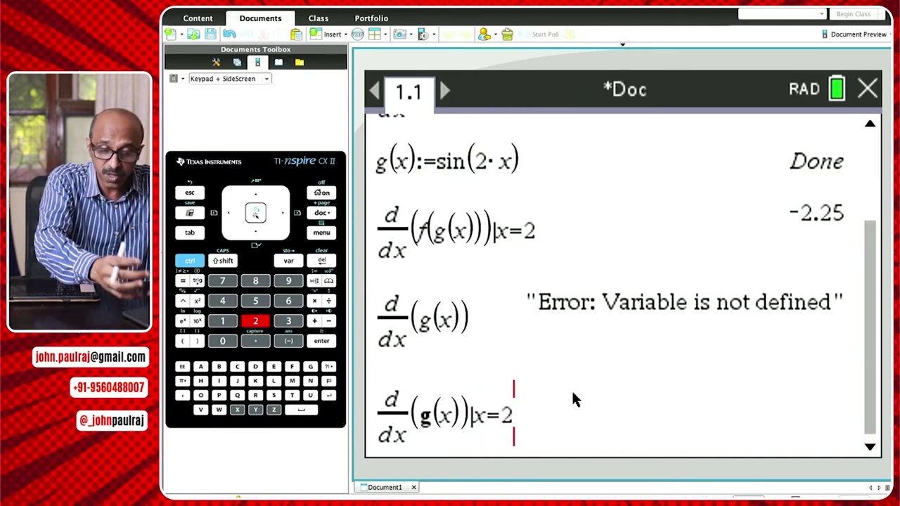
key(Return)
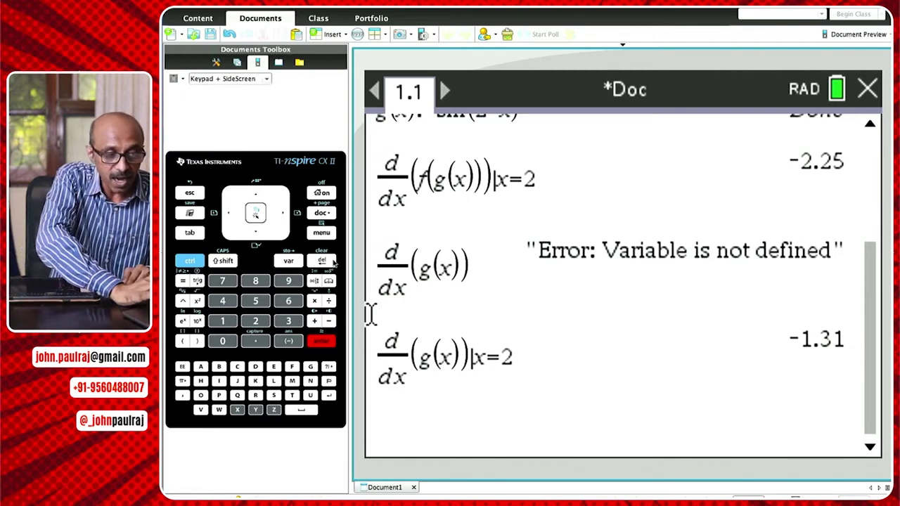
click(325, 240)
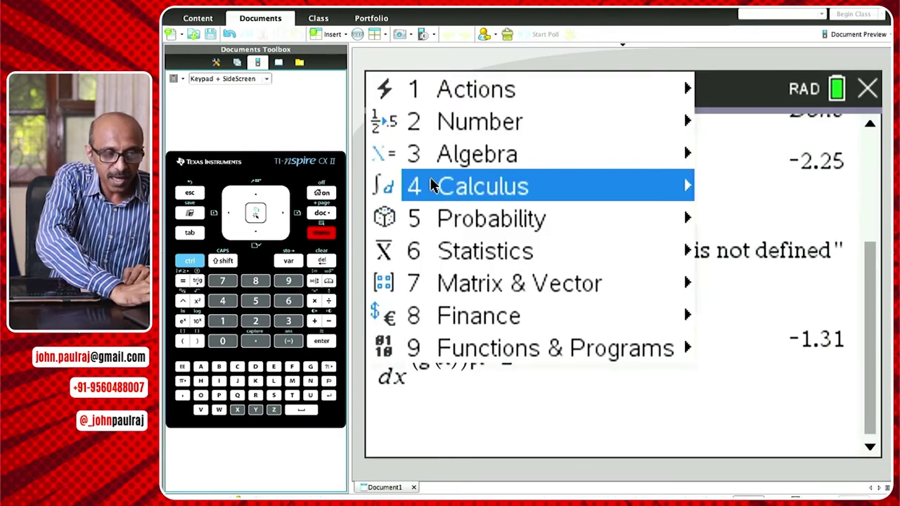
- Open the Numerical Derivative at a Point dialog again and cancel it without a result
mouse_move(473, 188)
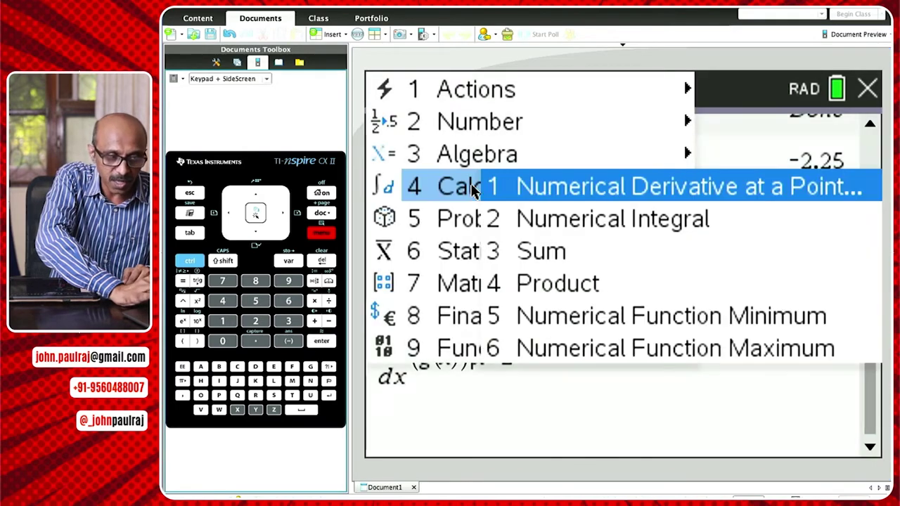
click(609, 187)
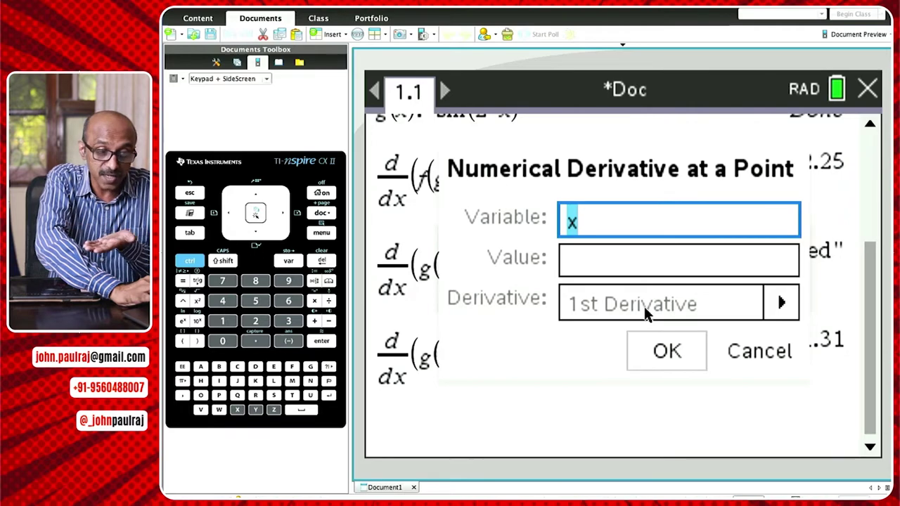
click(759, 351)
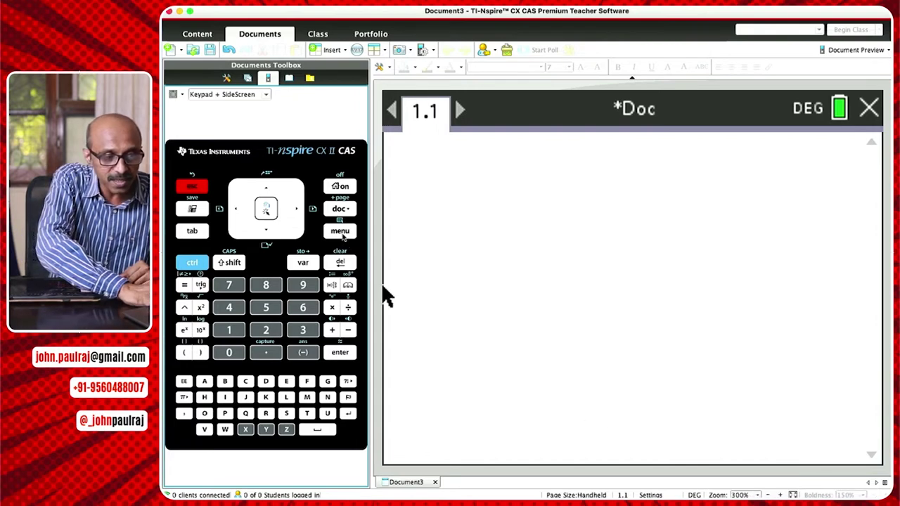
- Compute d/dx(cos⁻¹(x)) in degree mode, giving −180/(π·√(1−x²)), then switch to radians
key(super+m)
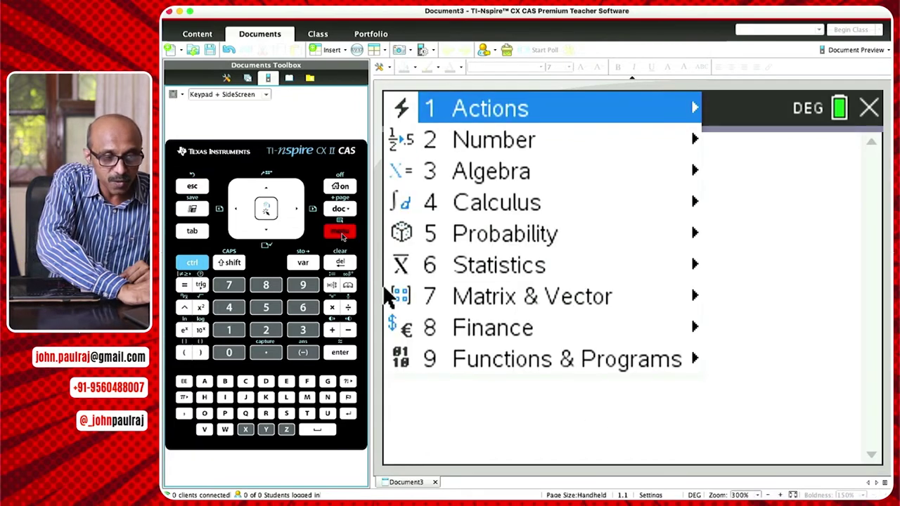
click(519, 202)
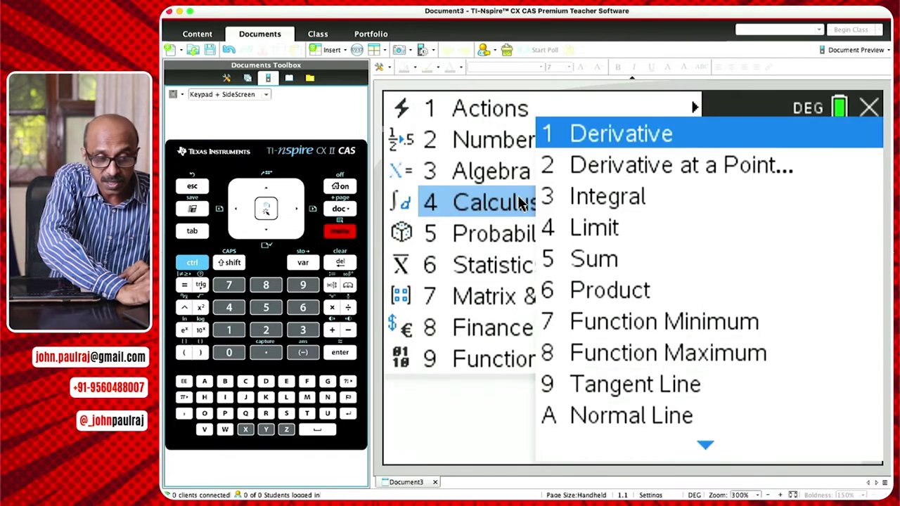
click(652, 133)
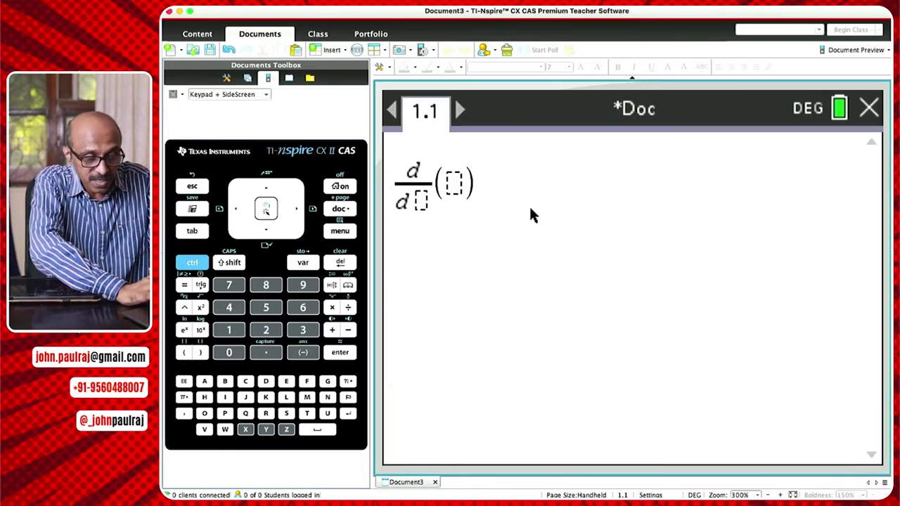
text(x)
click(447, 183)
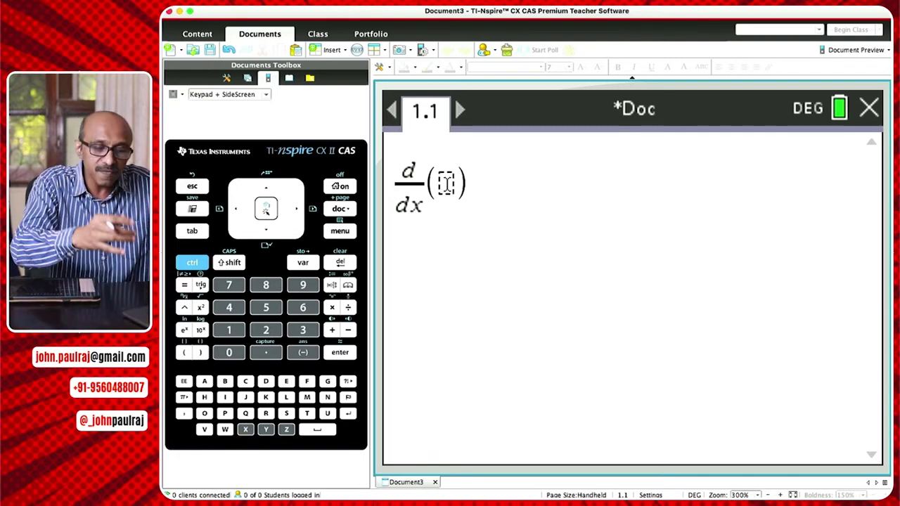
click(204, 285)
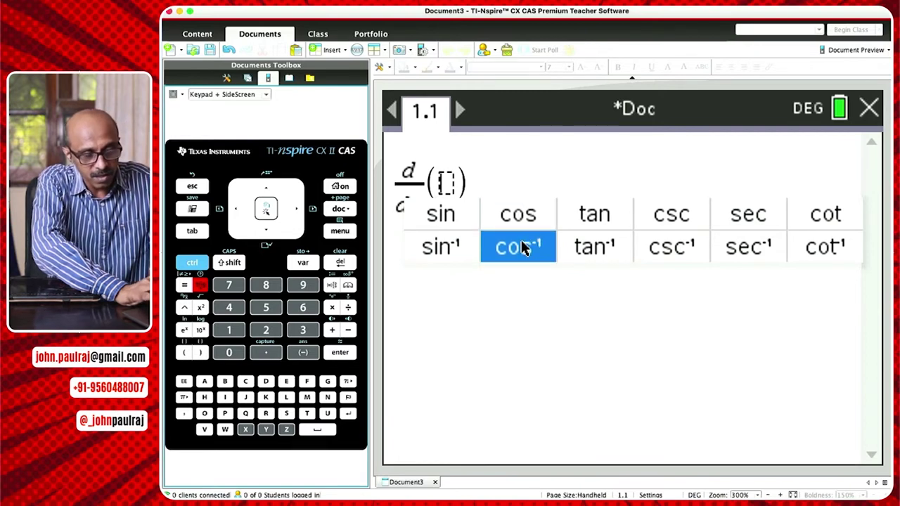
click(522, 246)
text(x)
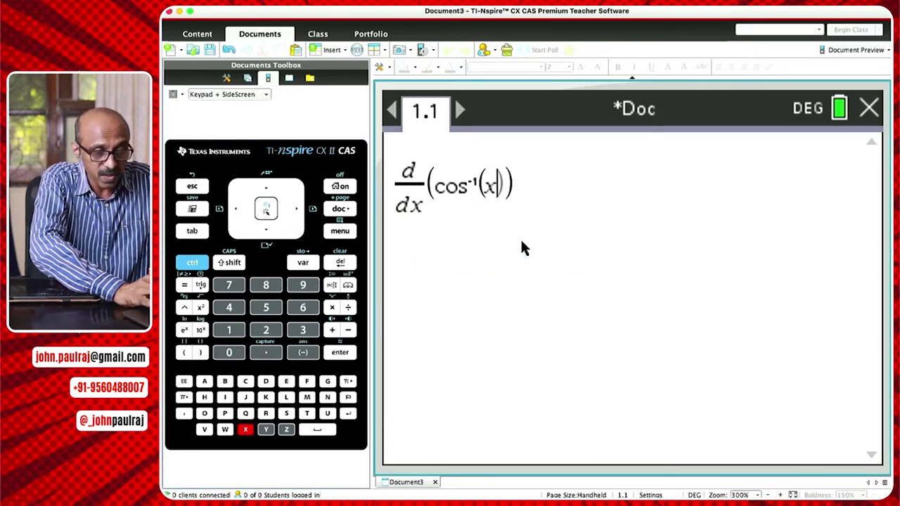
key(Return)
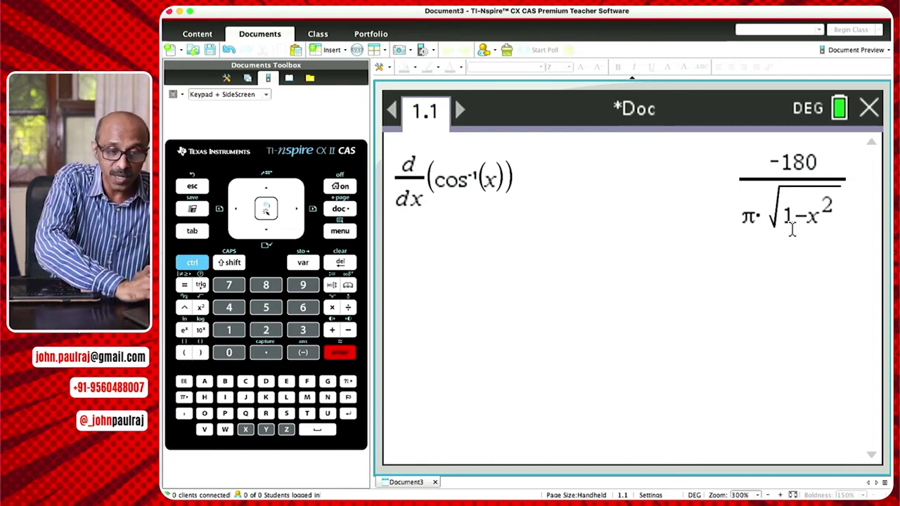
click(808, 115)
- Recall and re-evaluate d/dx(cos⁻¹(x)) in radian mode, now giving −1/√(1−x²)
key(Up)
key(Up)
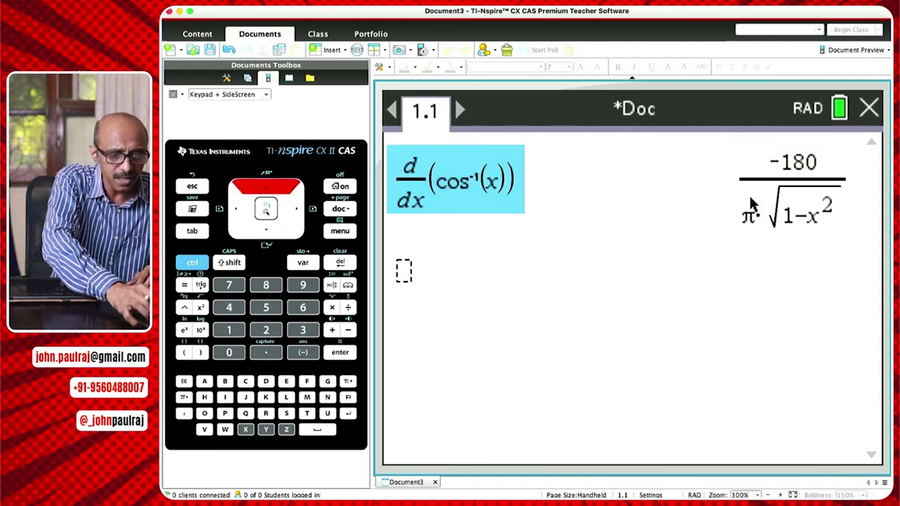
key(Return)
key(Return)
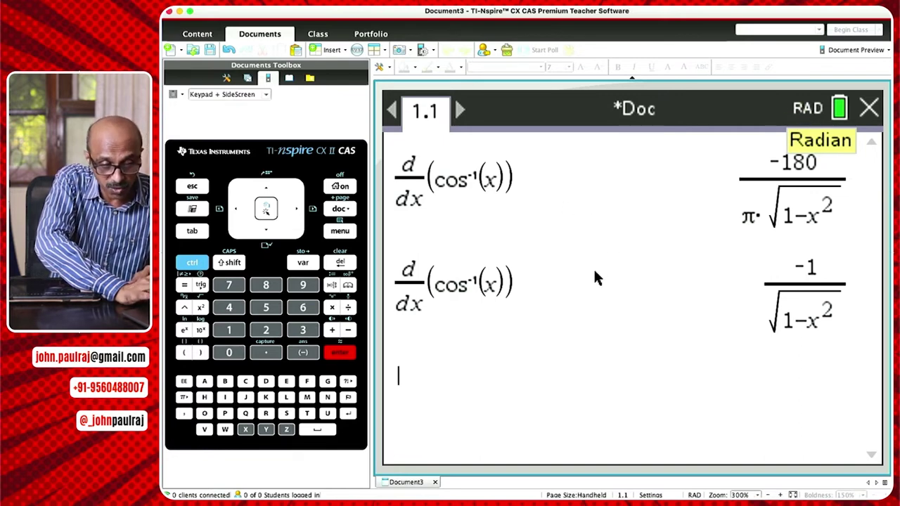
click(340, 232)
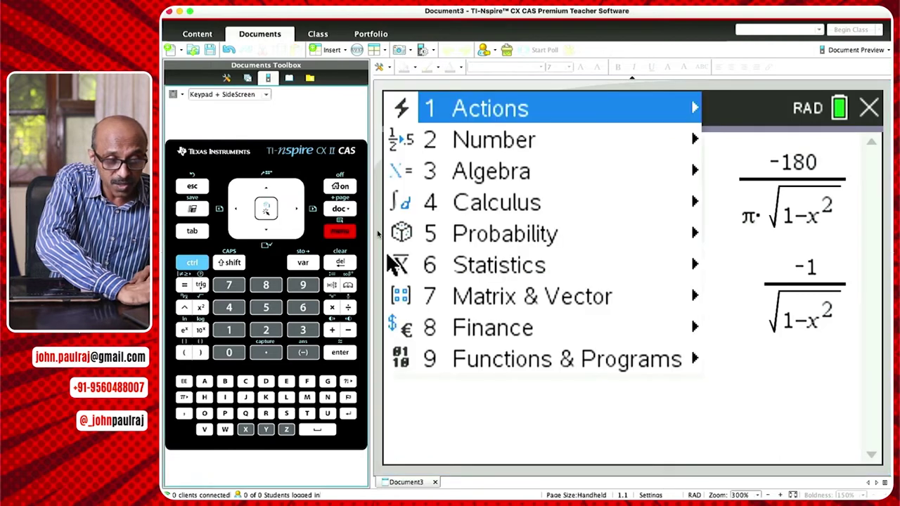
- Insert an empty tangentLine() command from the Calculus menu
mouse_move(501, 208)
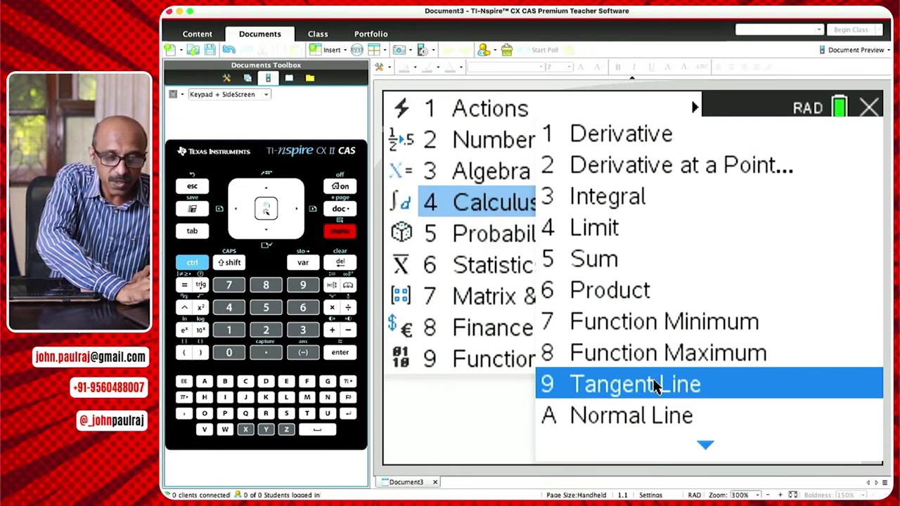
mouse_move(705, 444)
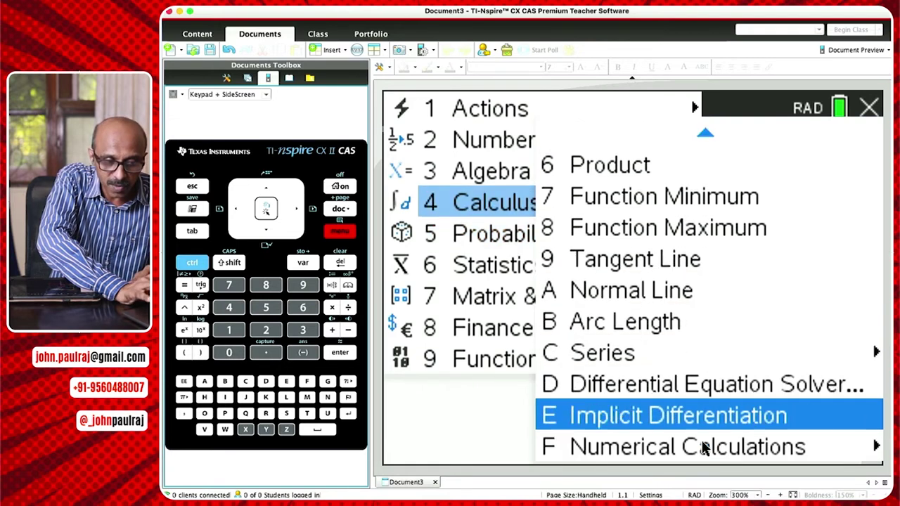
click(703, 259)
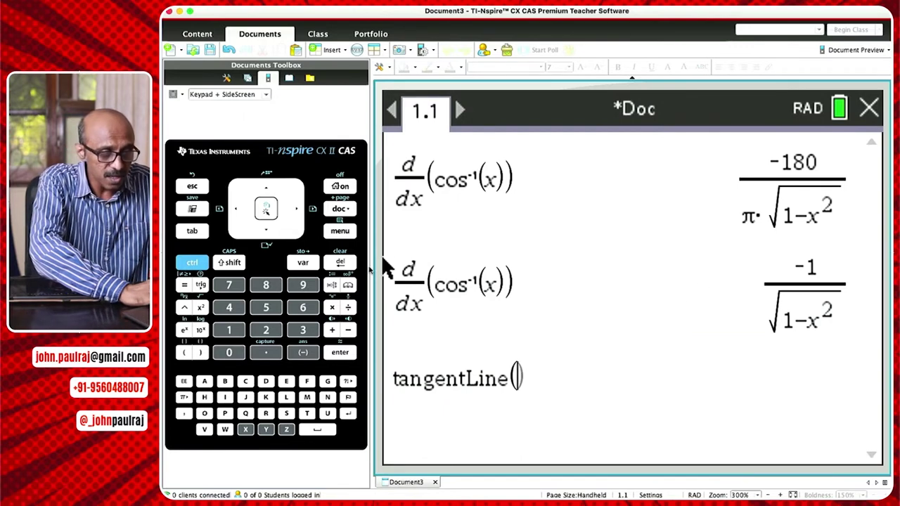
- Enter tangentLine(sin(x/2),x,2) and evaluate it, getting cos(1)·x/2 − cos(1) + sin(1)
click(201, 285)
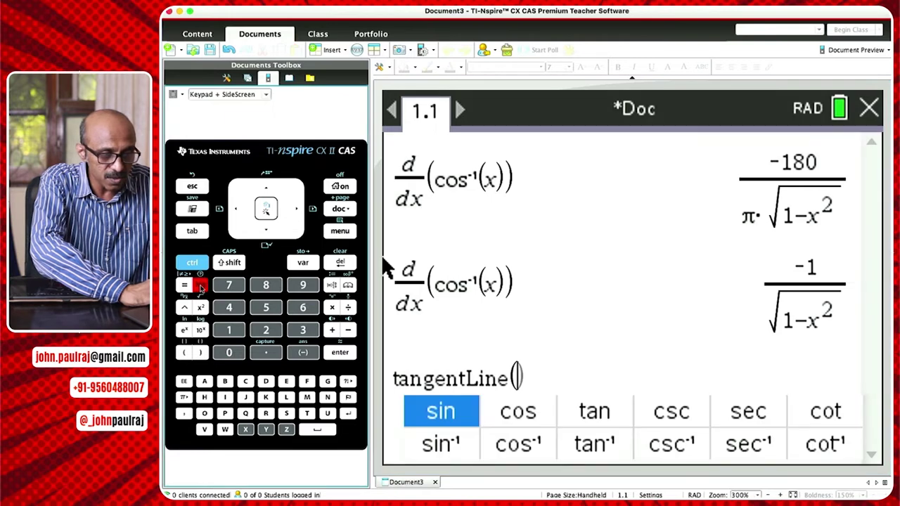
click(441, 411)
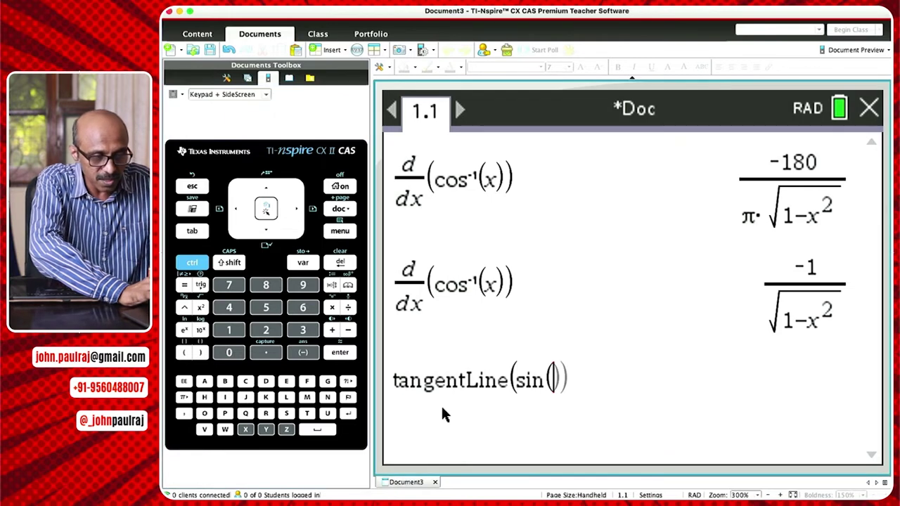
click(194, 267)
click(347, 307)
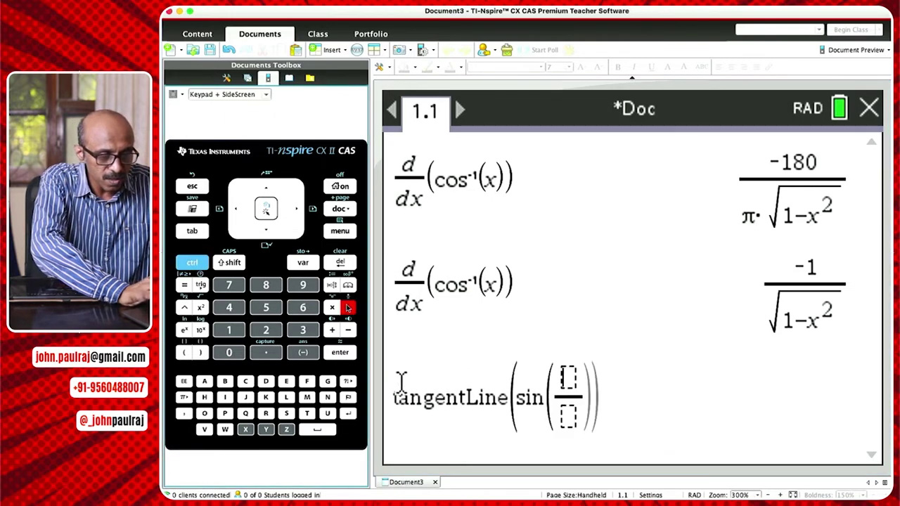
text(x)
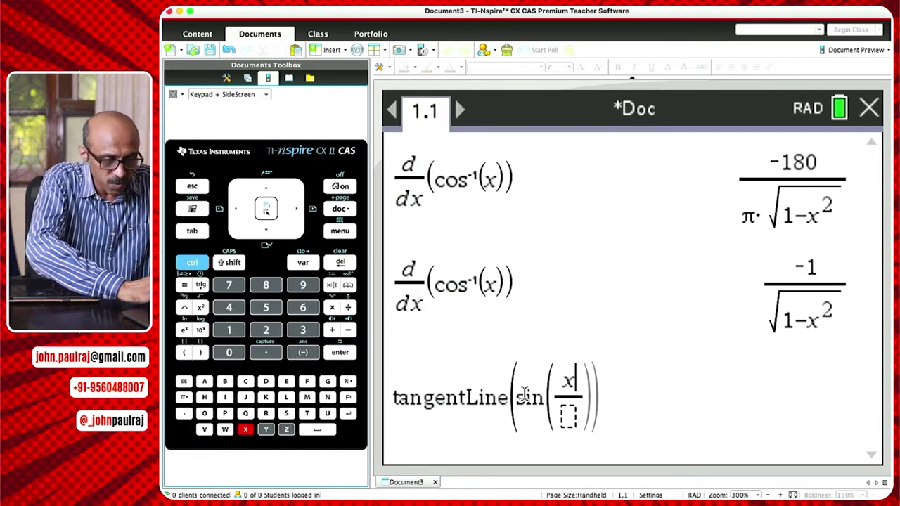
click(571, 415)
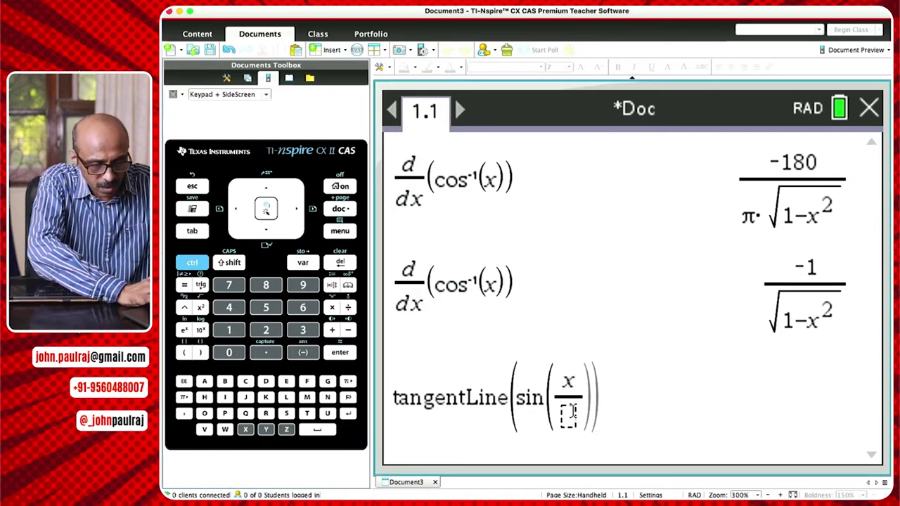
text(2)
key(Right)
key(Right)
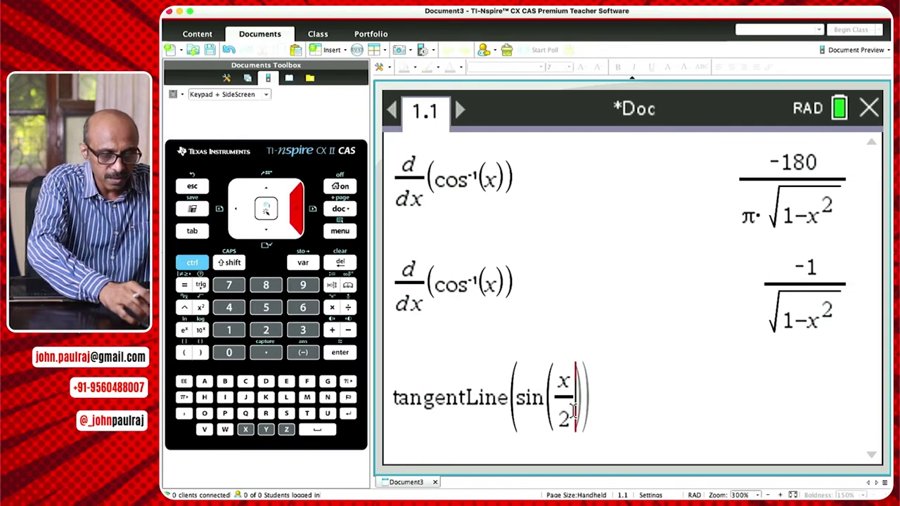
text(,x)
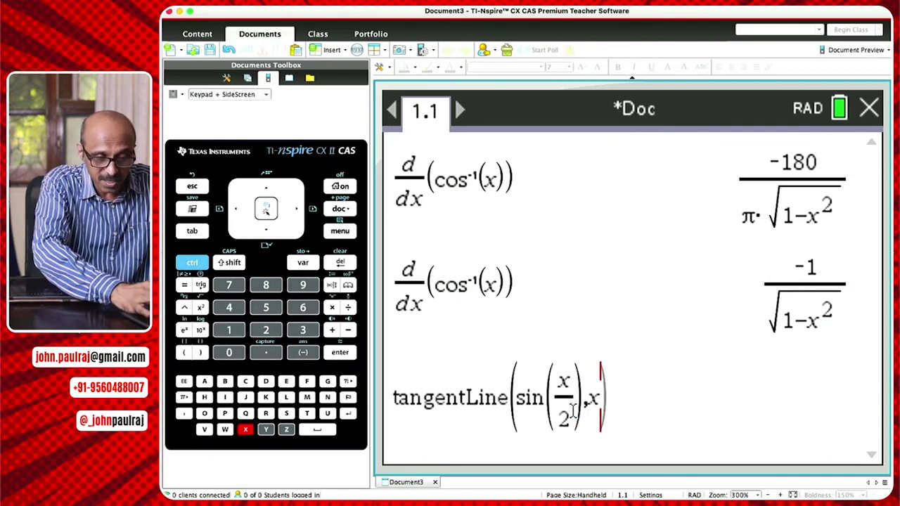
text(,)
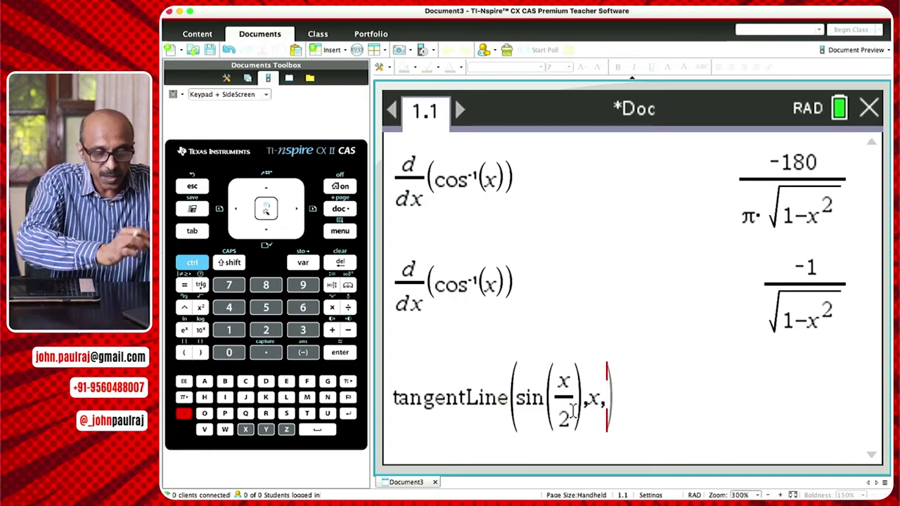
text(2)
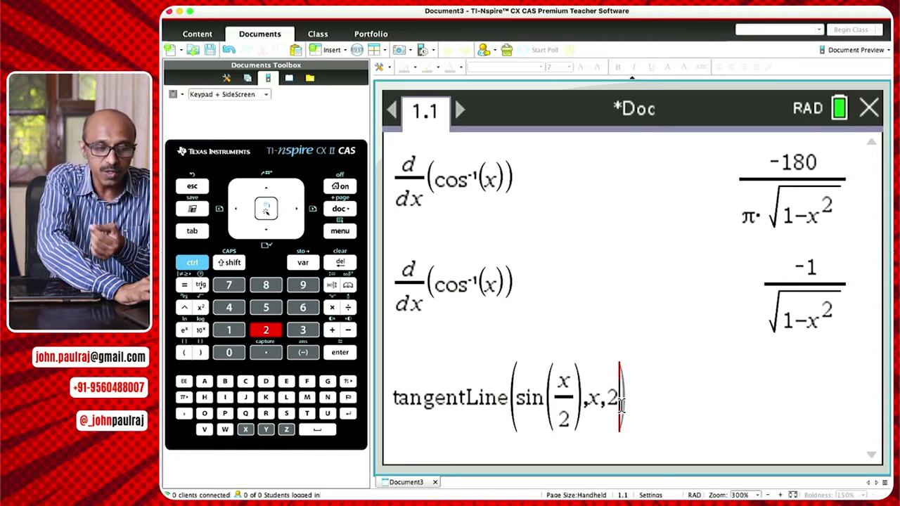
key(Return)
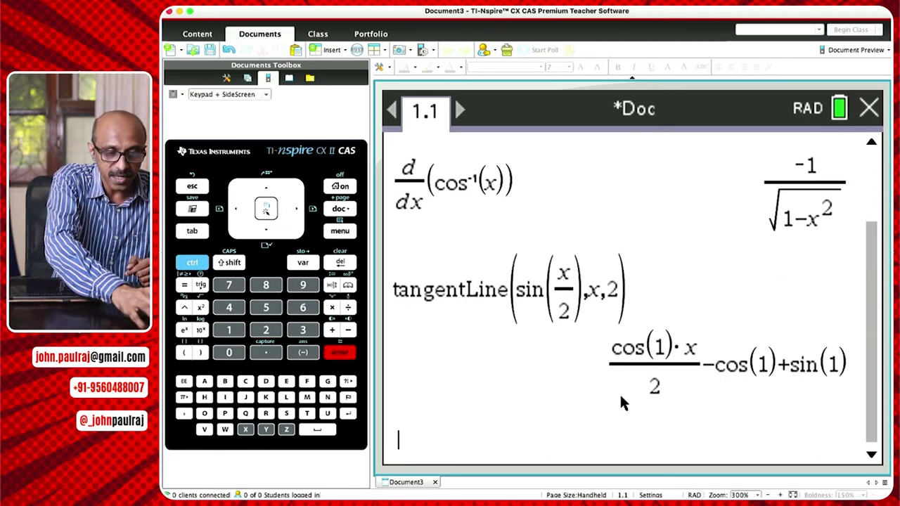